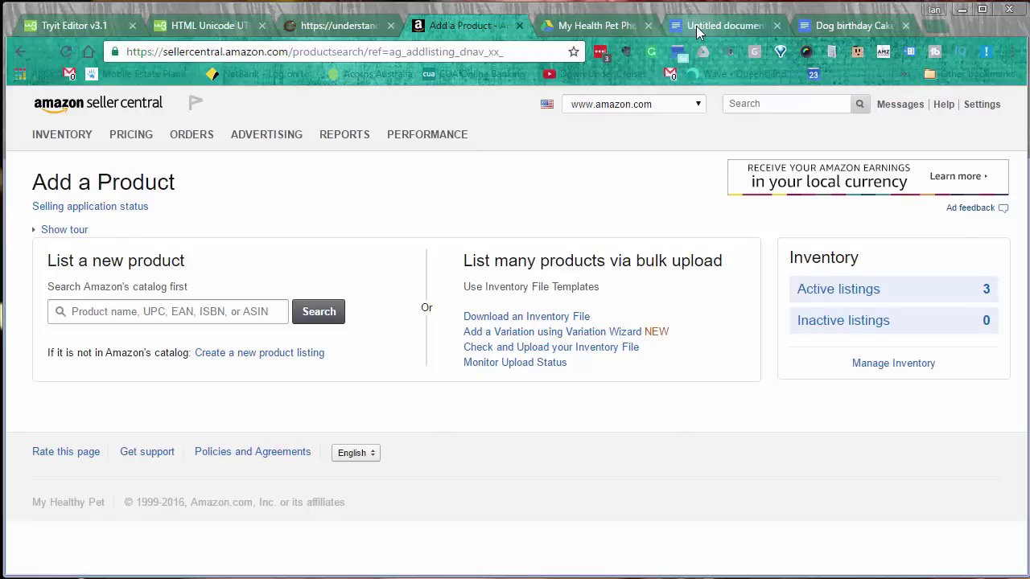
# Step: Read through the Dog birthday Cake document, from the title and bullet points to the description and its HTML version
pyautogui.click(831, 30)
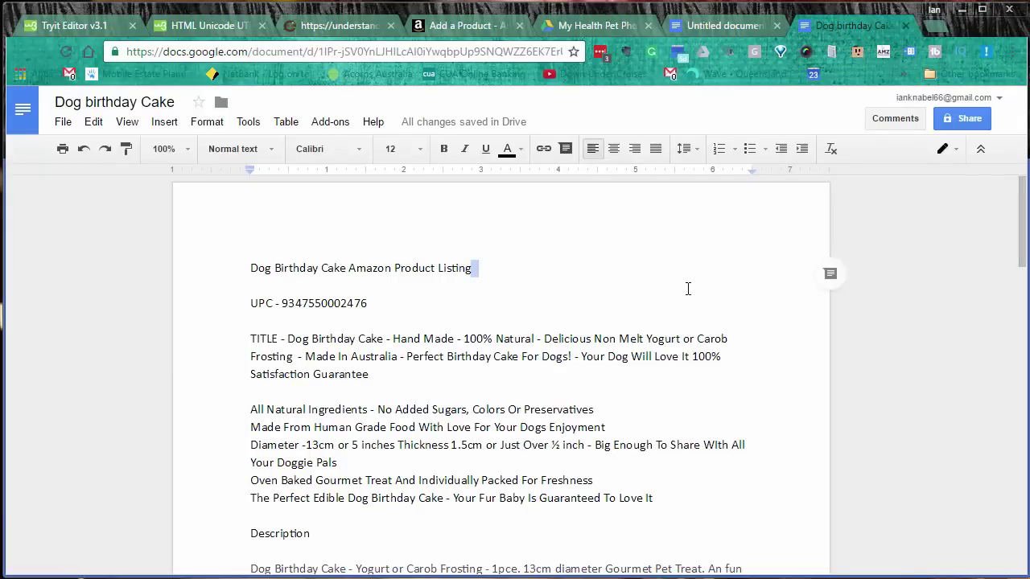
pyautogui.scroll(-1, 688, 291)
pyautogui.scroll(1, 689, 291)
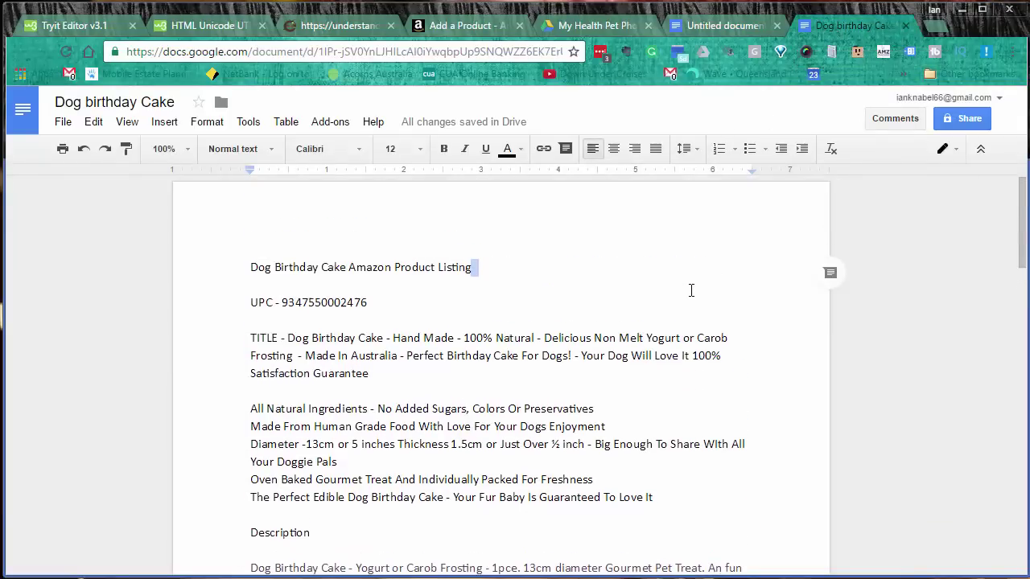
pyautogui.scroll(-1, 668, 296)
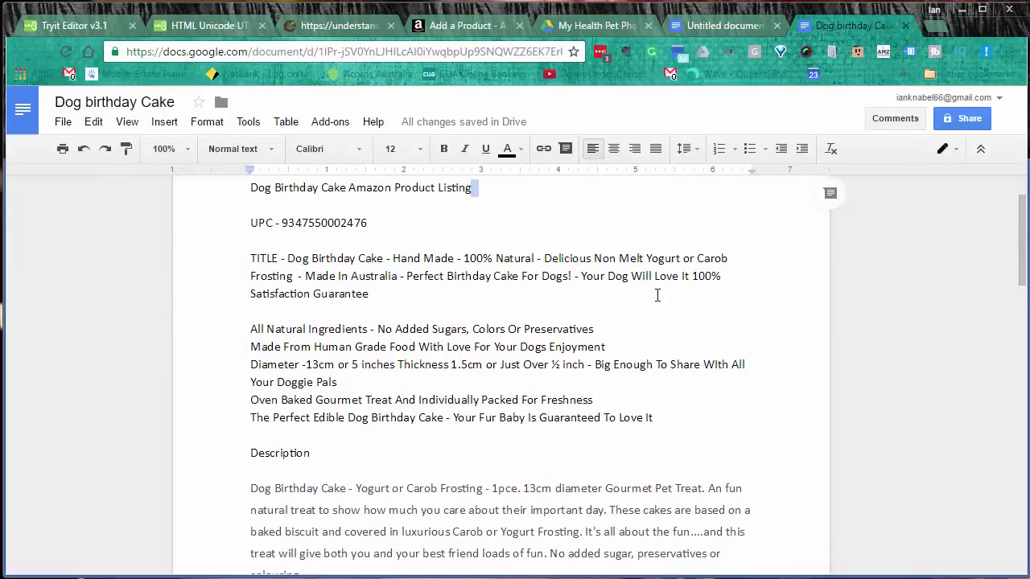
pyautogui.scroll(-1, 409, 249)
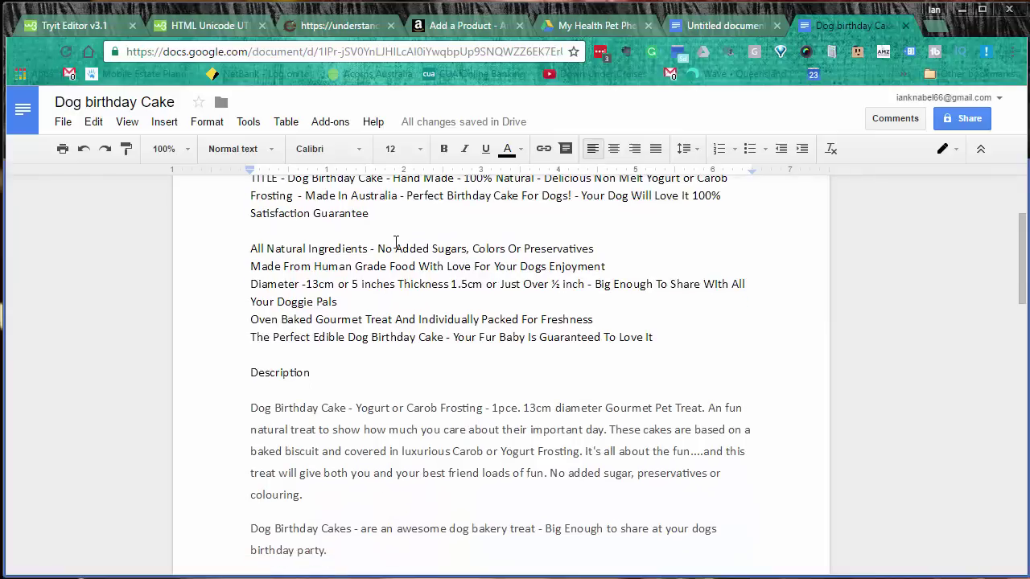
pyautogui.scroll(1, 372, 238)
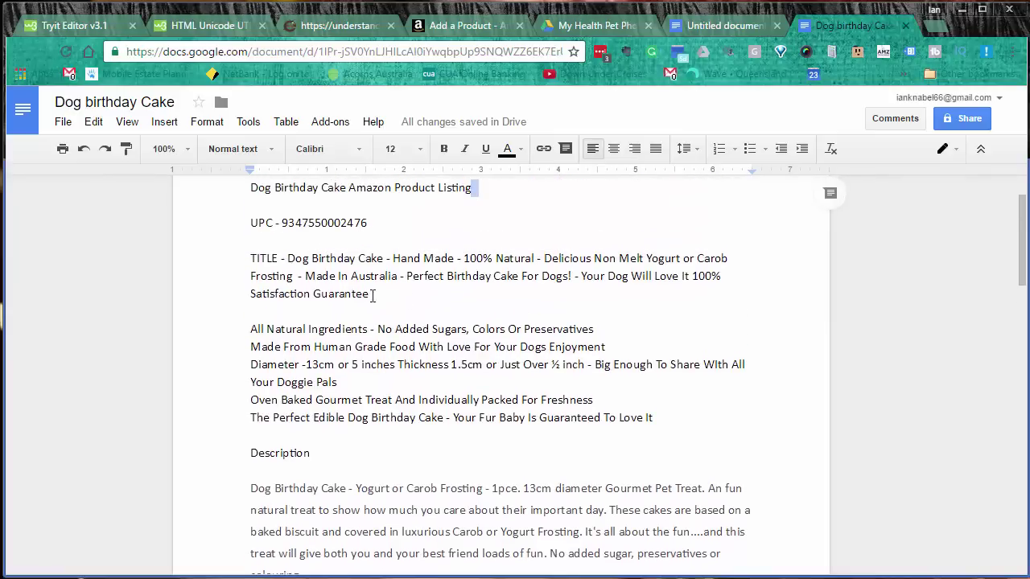
pyautogui.scroll(-4, 392, 313)
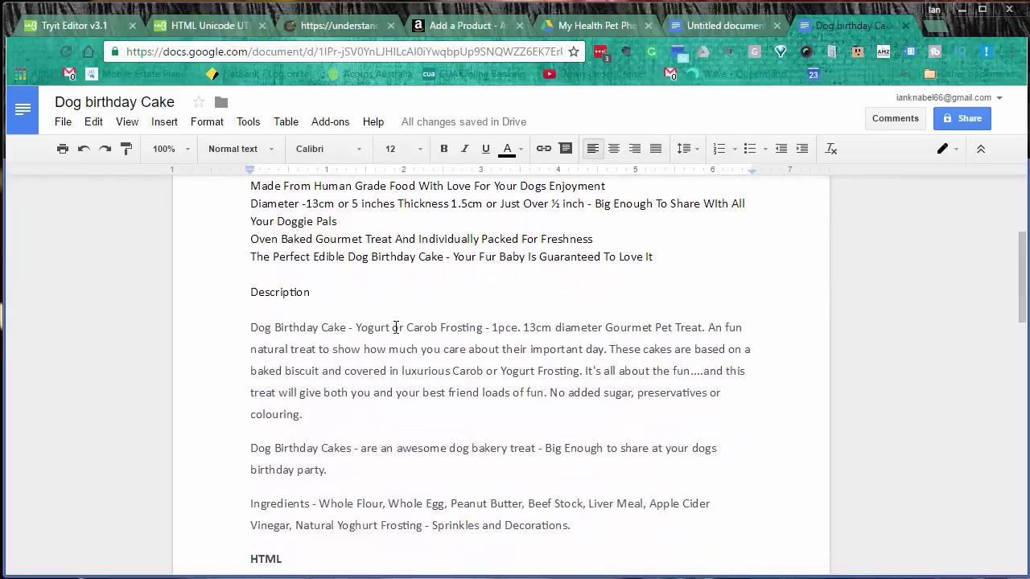
pyautogui.scroll(-2, 394, 328)
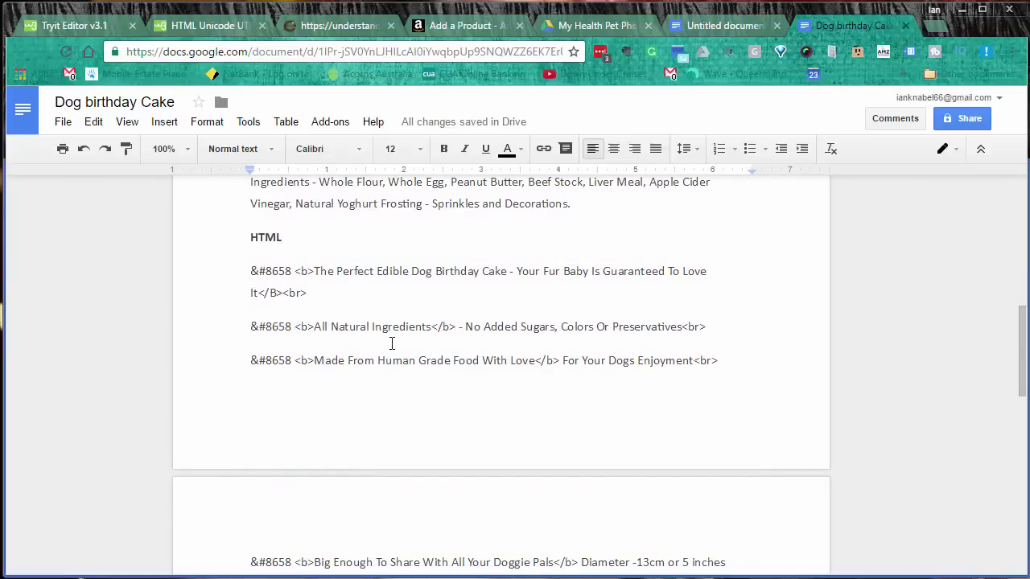
pyautogui.scroll(-4, 392, 344)
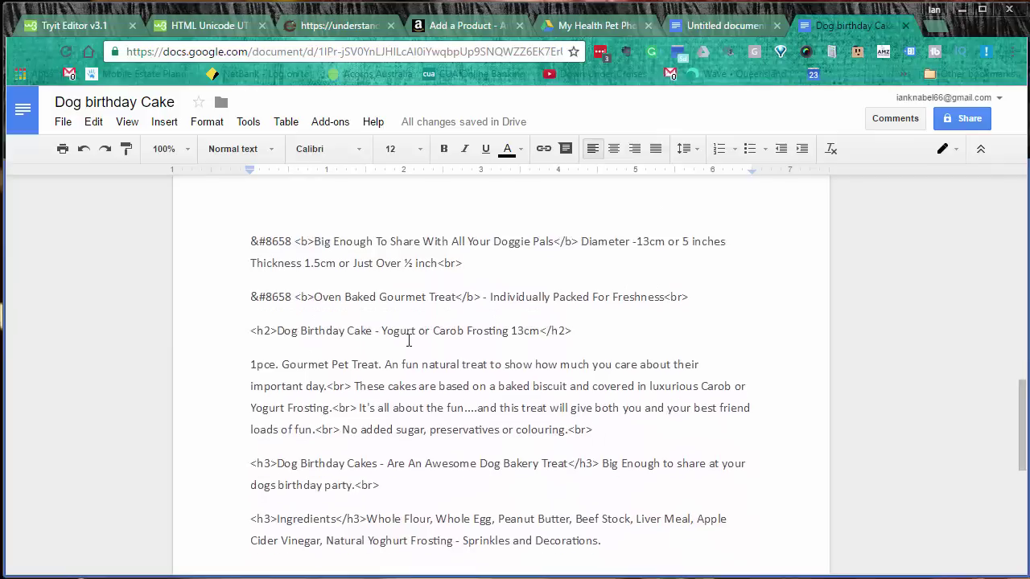
pyautogui.scroll(-1, 409, 340)
pyautogui.scroll(3, 485, 379)
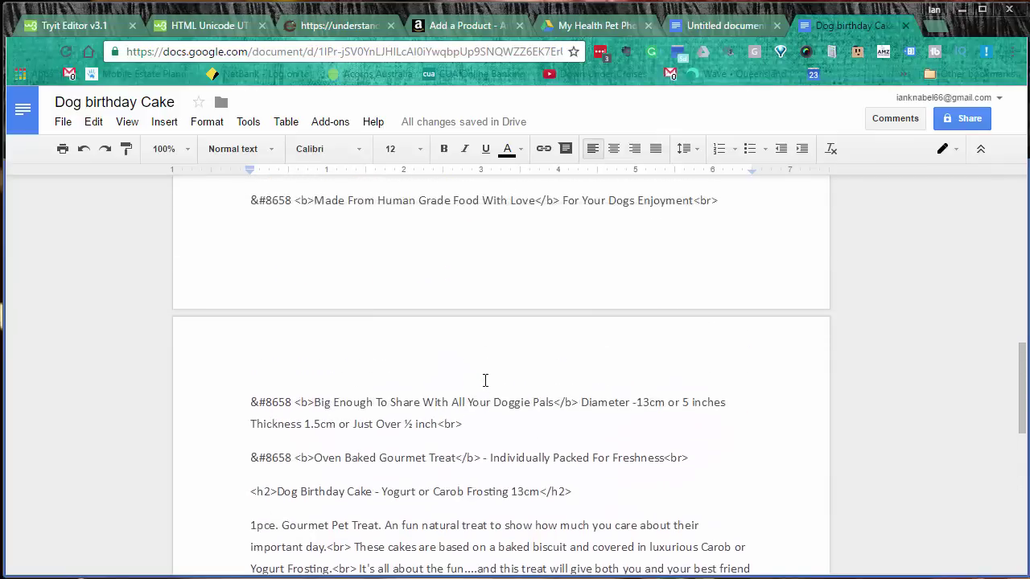
pyautogui.scroll(10, 485, 380)
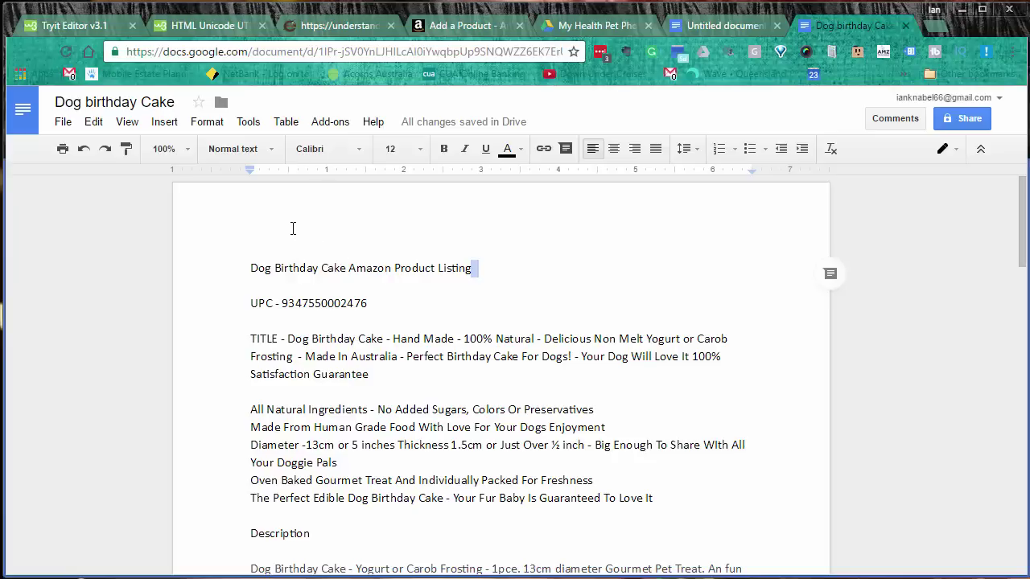
# Step: Skim the Understanding eCommerce article on formatting Amazon product descriptions using HTML, including its example listings
pyautogui.click(315, 31)
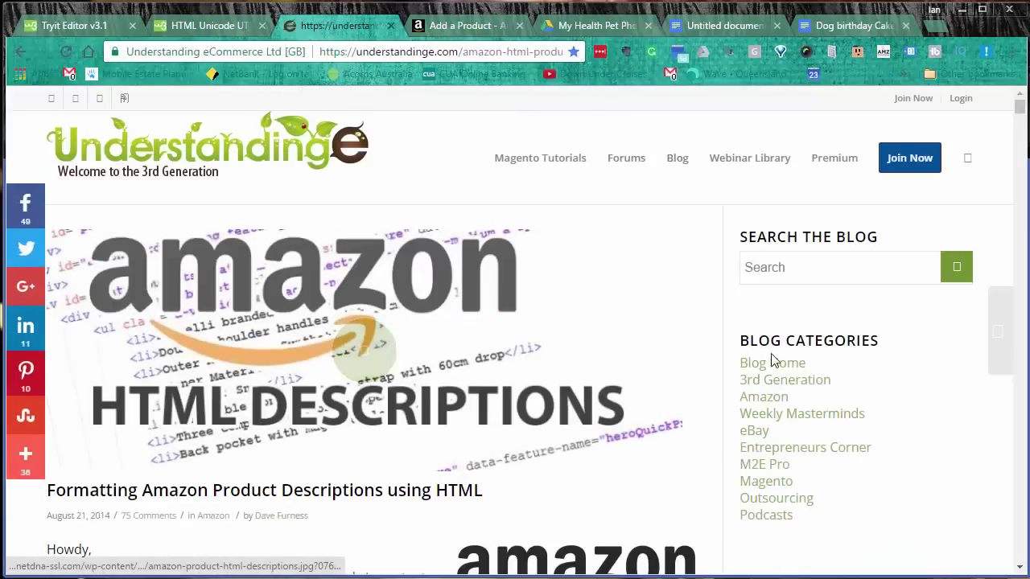
pyautogui.scroll(-3, 699, 378)
pyautogui.scroll(-2, 708, 406)
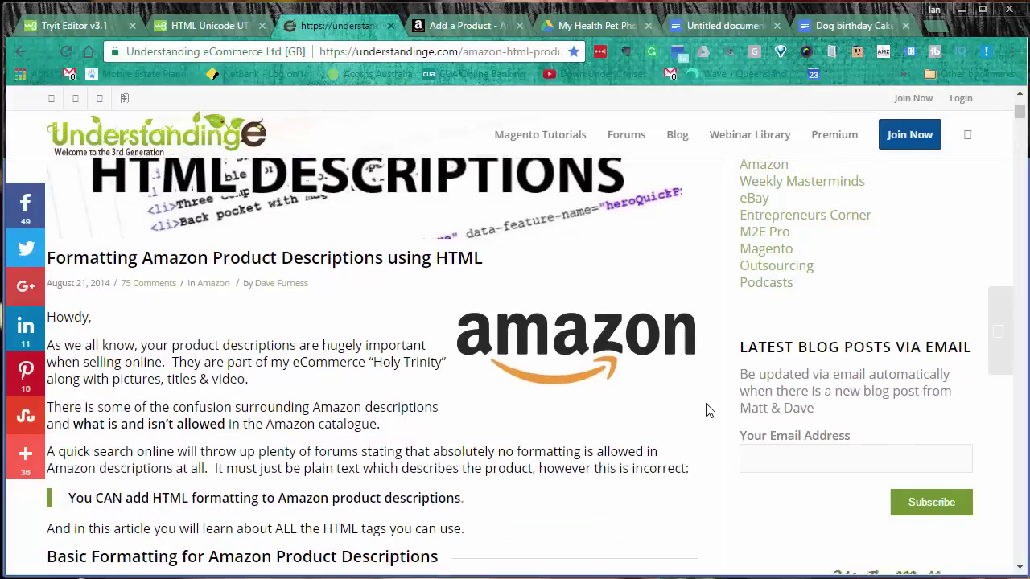
pyautogui.scroll(-2, 708, 410)
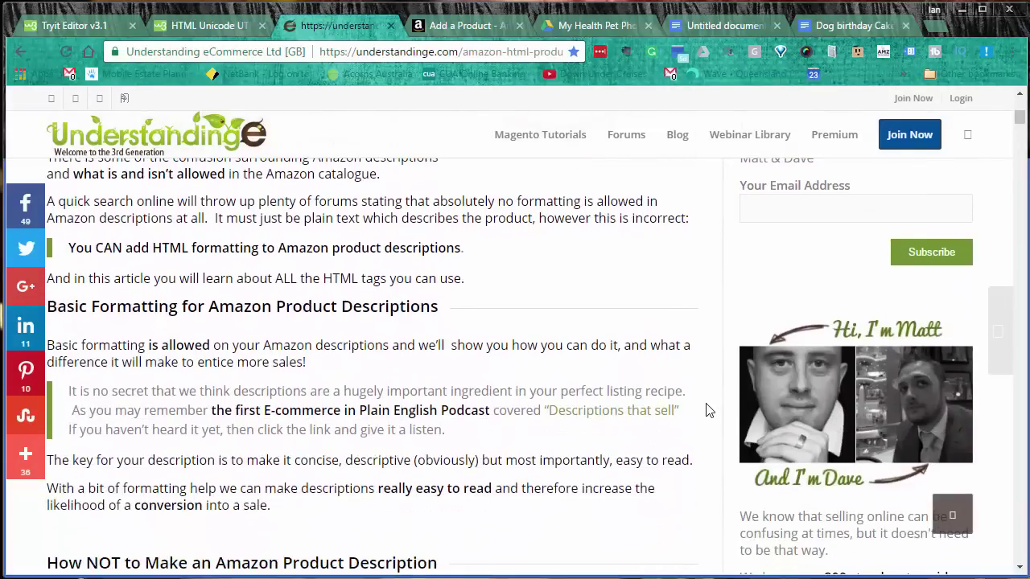
pyautogui.scroll(-5, 707, 410)
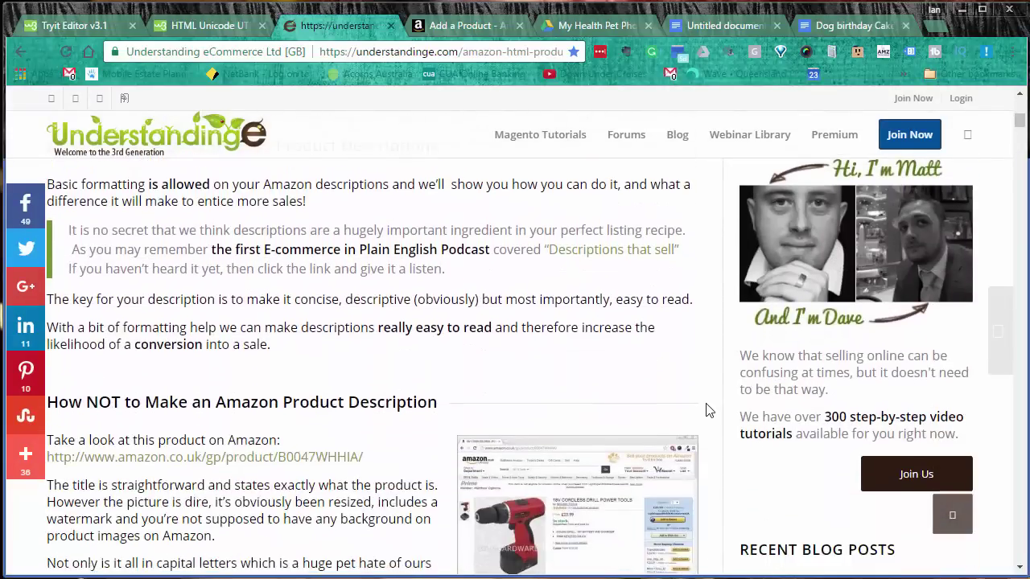
pyautogui.scroll(-5, 708, 411)
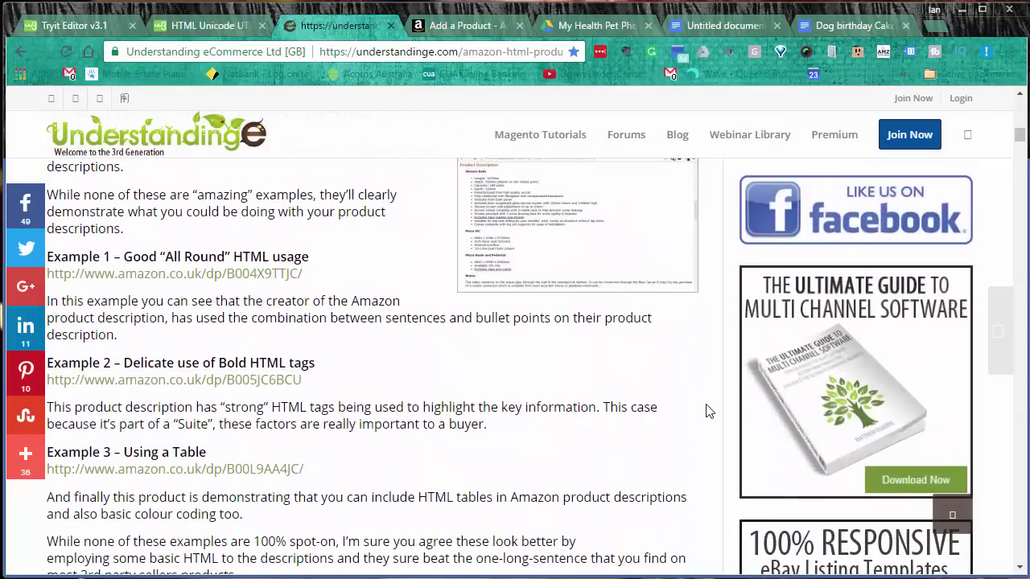
pyautogui.scroll(12, 708, 410)
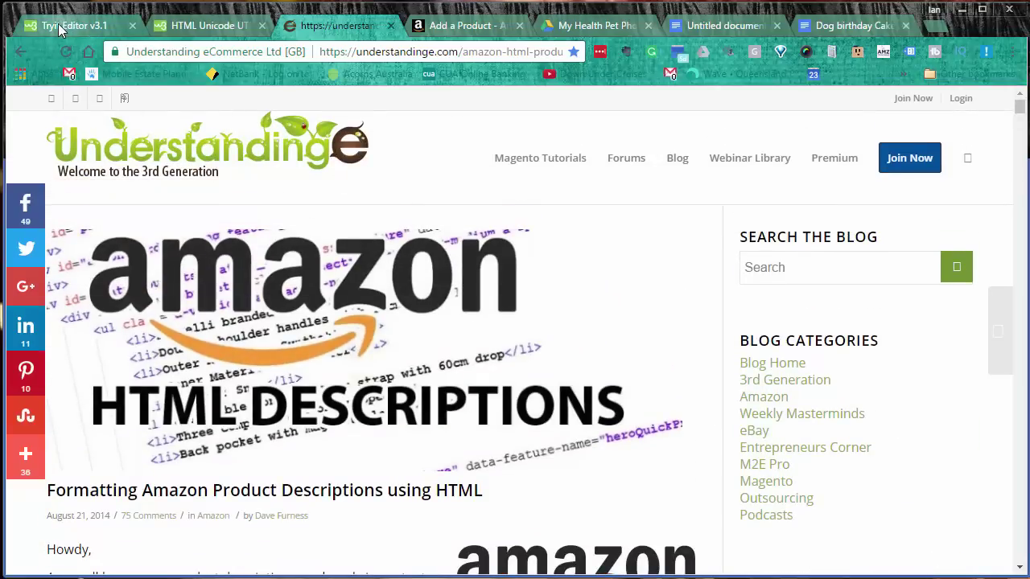
# Step: In the W3Schools Tryit Editor, replace the sample paragraph text with "My Product Description"
pyautogui.click(197, 25)
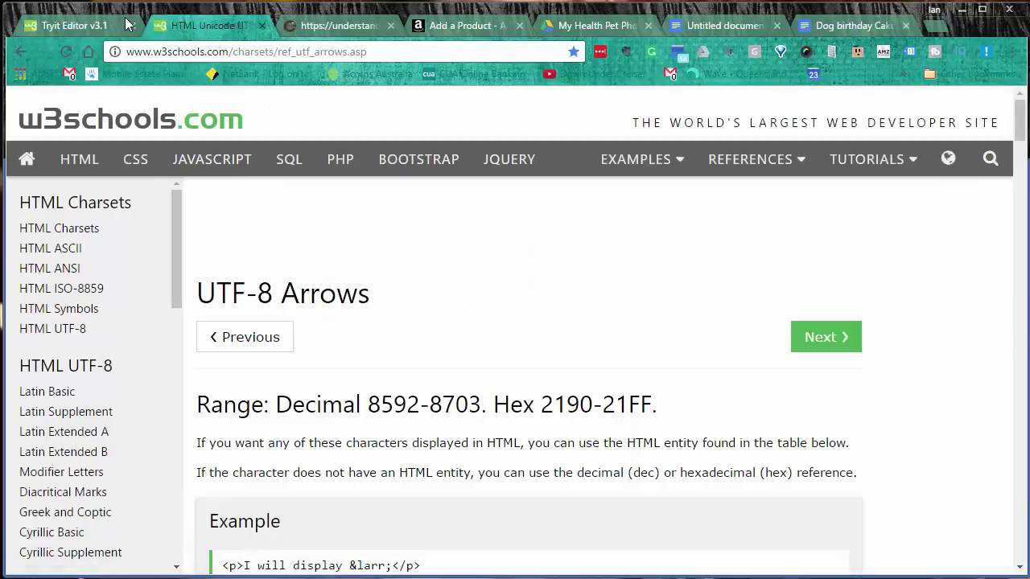
pyautogui.click(80, 25)
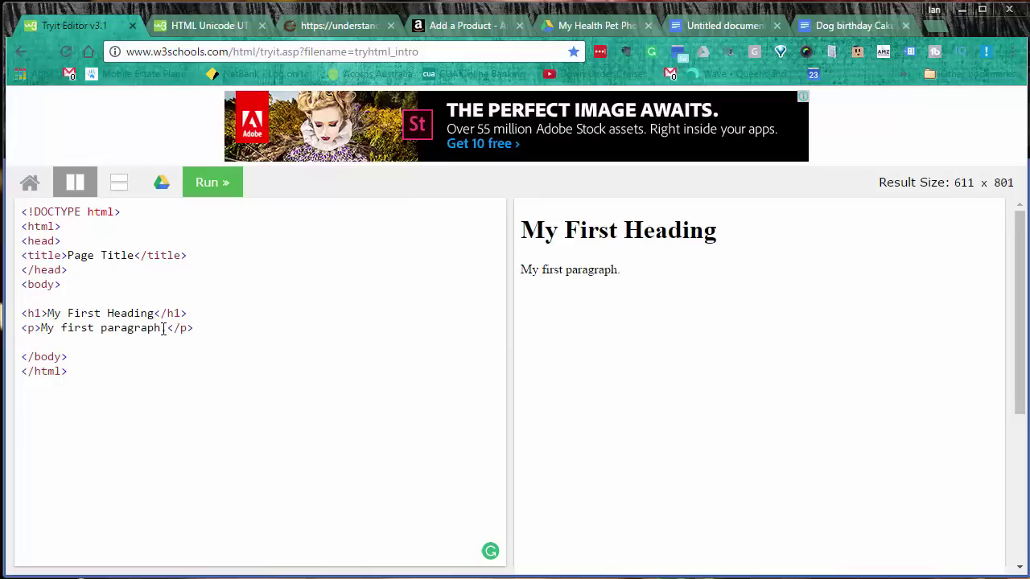
pyautogui.moveTo(166, 330); pyautogui.dragTo(45, 332)
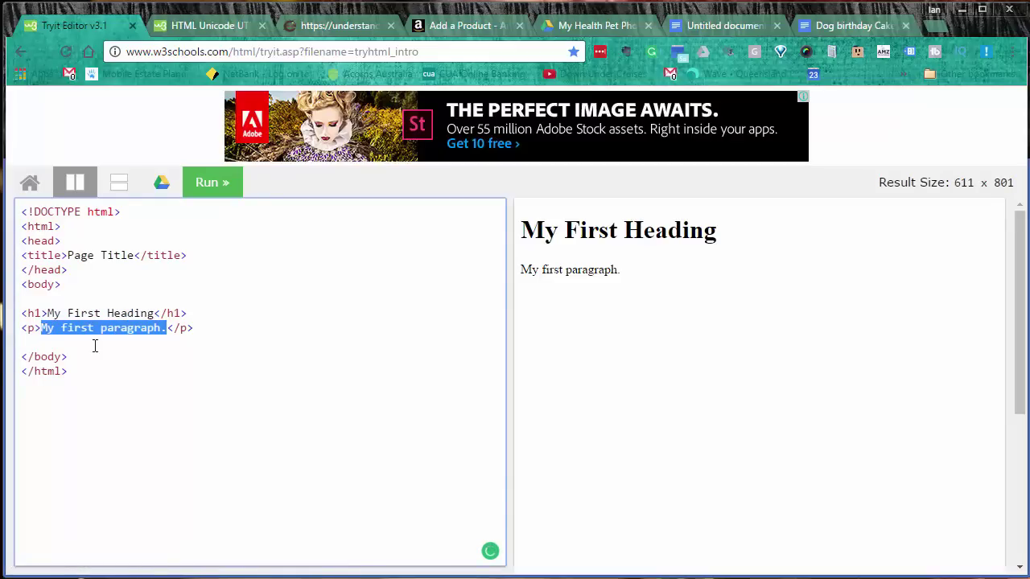
pyautogui.write('My Product')
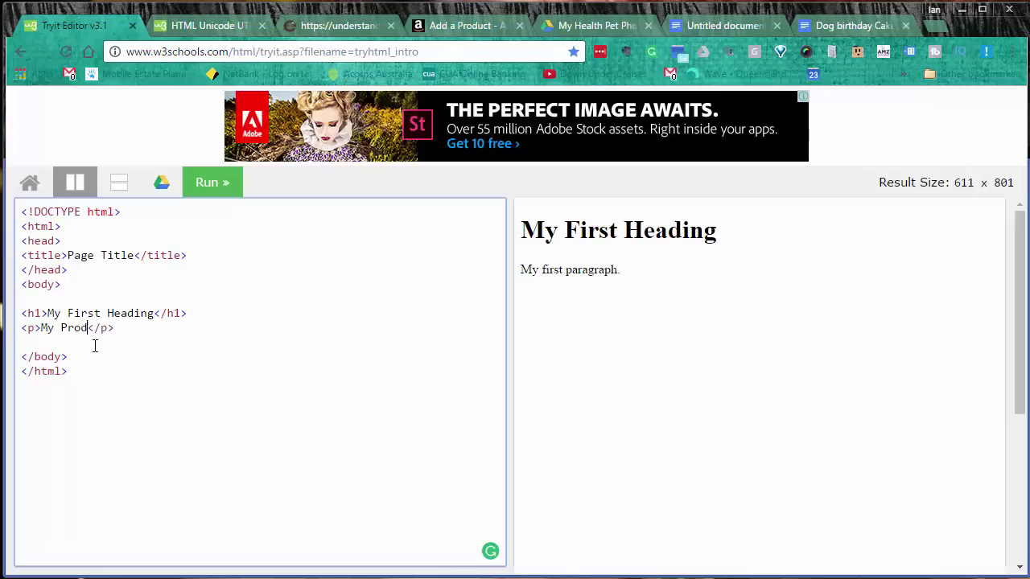
pyautogui.write(' Description')
# Step: Wrap "My Product Description" in <b> and </b> tags and run the code to preview it
pyautogui.hotkey('ctrl', 'Left')
pyautogui.hotkey('ctrl', 'Left')
pyautogui.hotkey('ctrl', 'Left')
pyautogui.write('<b')
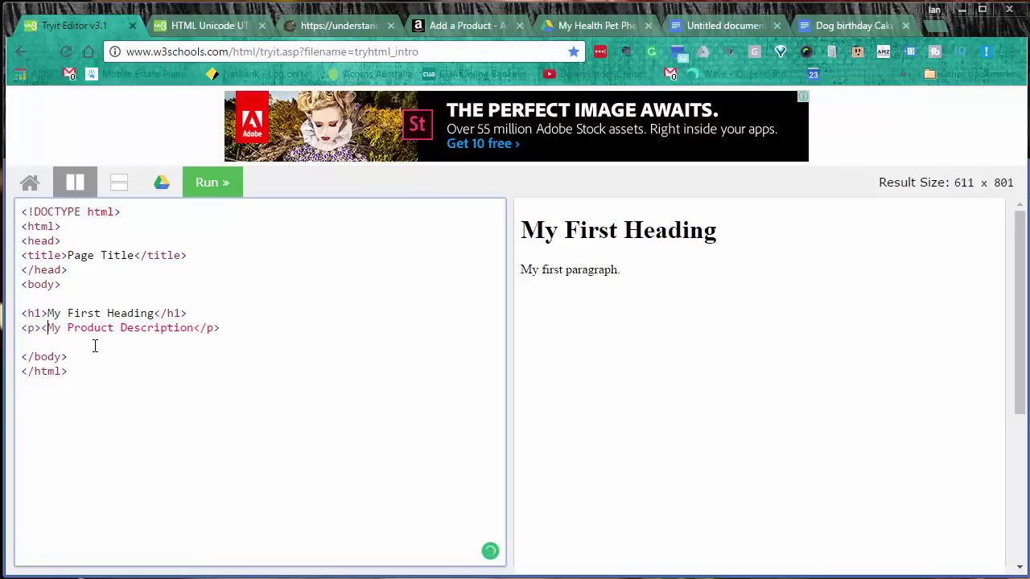
pyautogui.write('>')
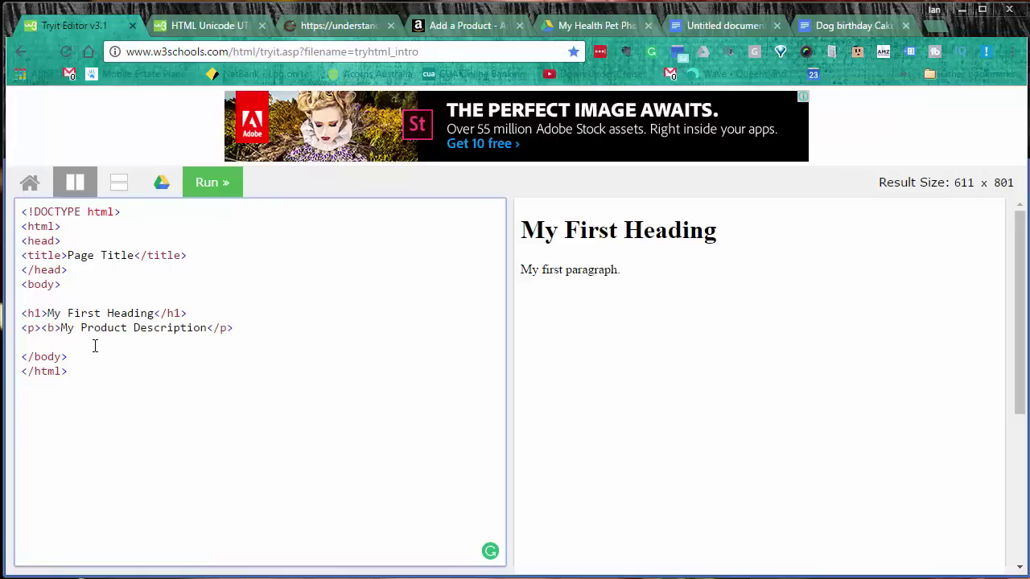
pyautogui.hotkey('ctrl', 'Right')
pyautogui.hotkey('ctrl', 'Right')
pyautogui.hotkey('ctrl', 'Right')
pyautogui.write('</b>')
pyautogui.click(206, 186)
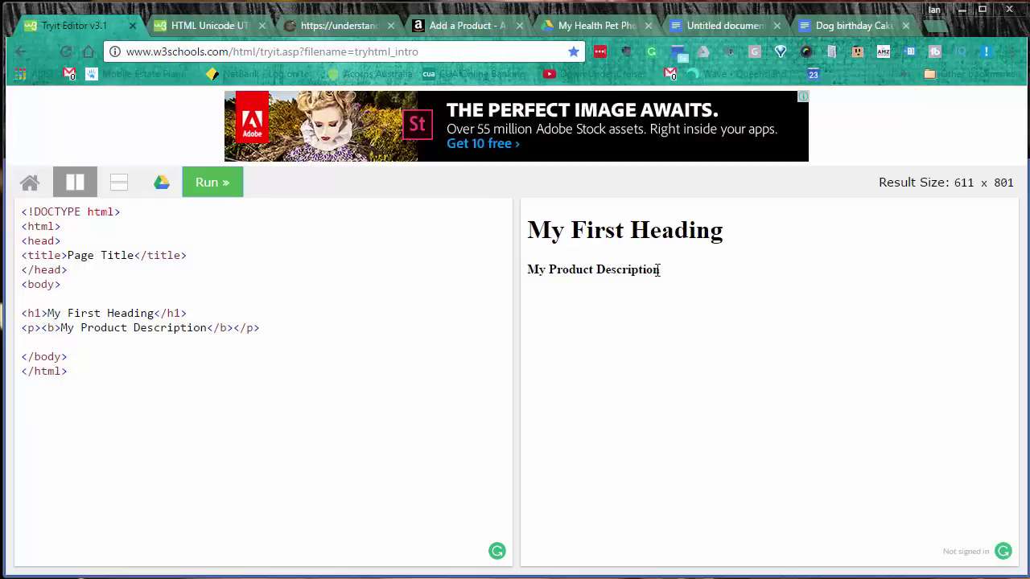
# Step: Nest <u> and </u> tags inside the bold tags around "My Product Description" and rerun the code
pyautogui.click(60, 331)
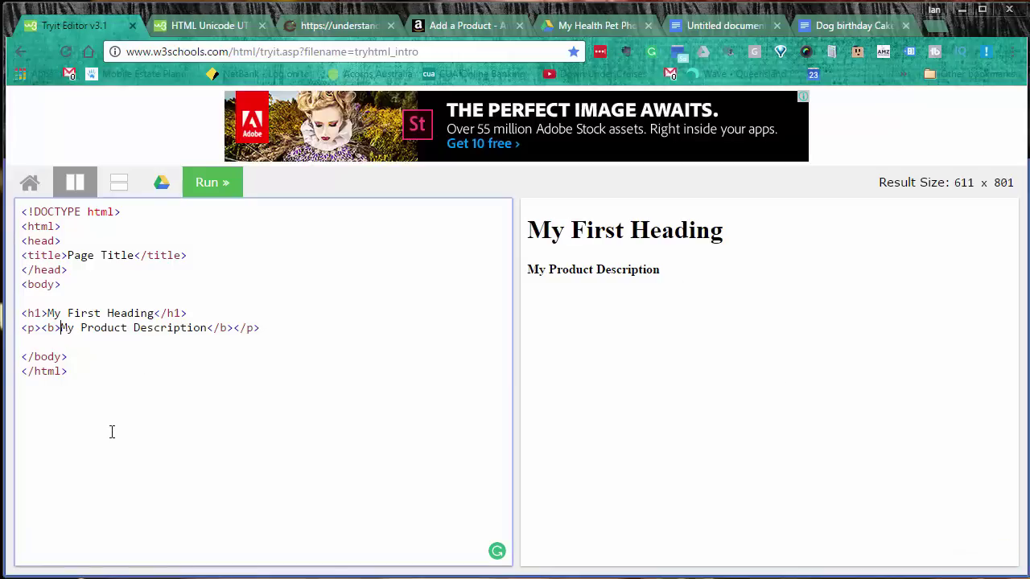
pyautogui.write('<u')
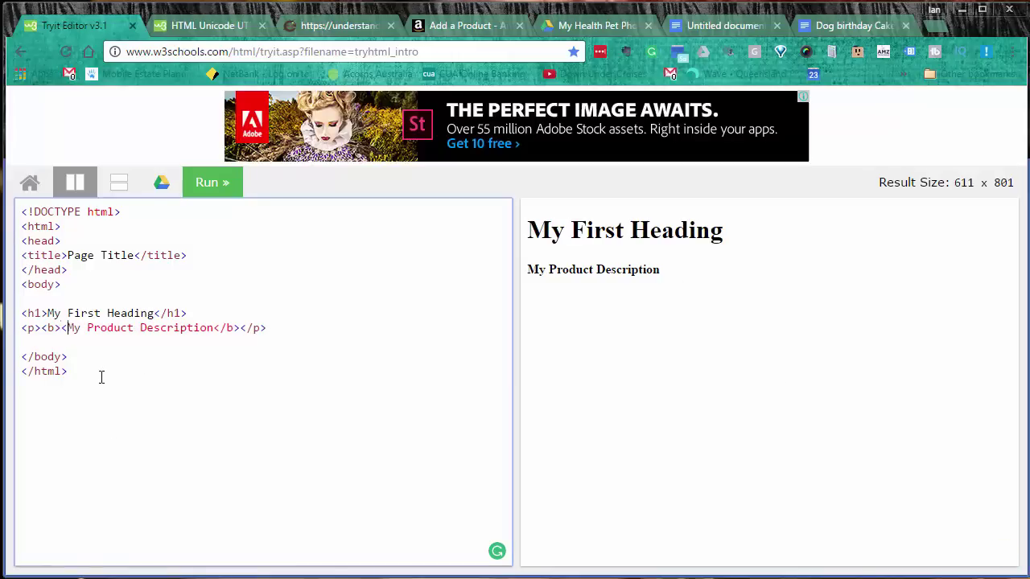
pyautogui.write('>')
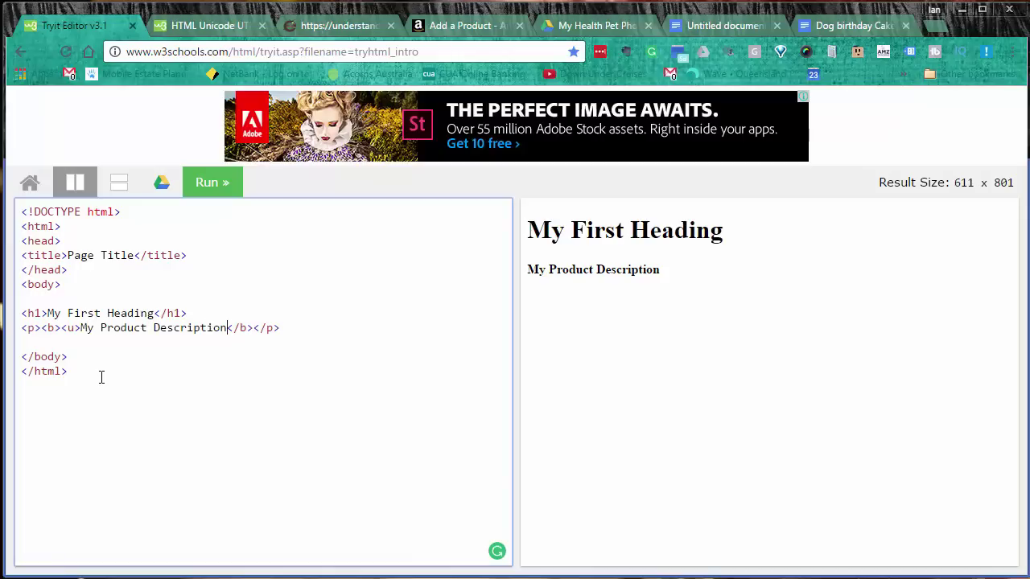
pyautogui.write('</u></')
pyautogui.click(211, 185)
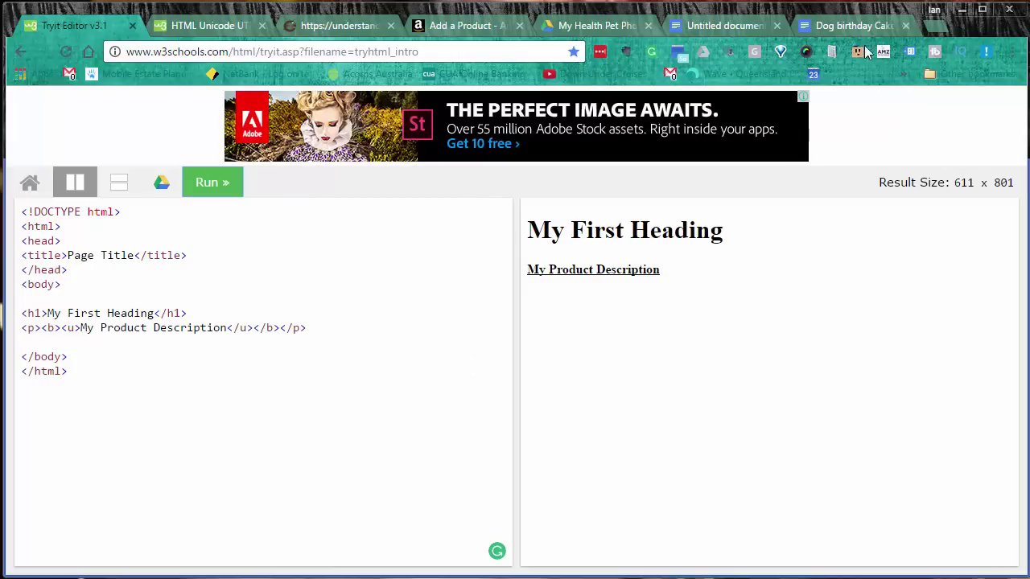
# Step: Return to the Dog birthday Cake document and review the plain description and the tagged lines under the HTML heading
pyautogui.click(821, 27)
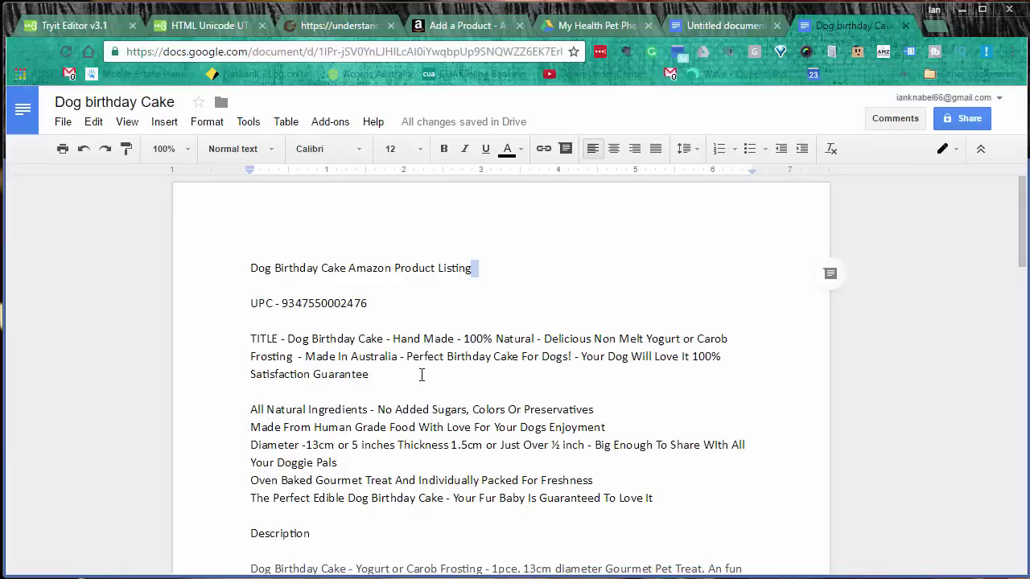
pyautogui.scroll(-6, 421, 375)
pyautogui.scroll(3, 323, 392)
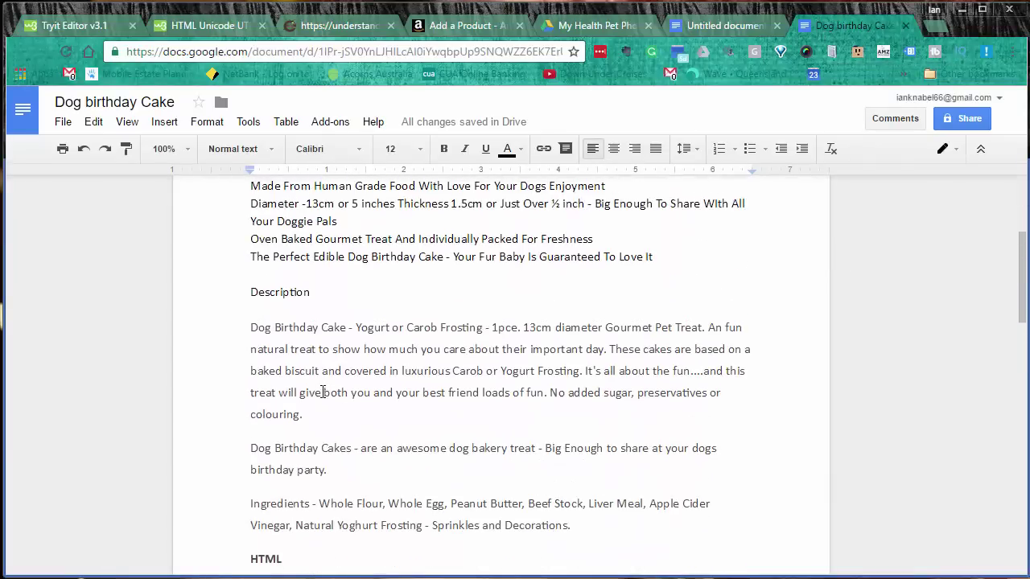
pyautogui.scroll(-4, 323, 392)
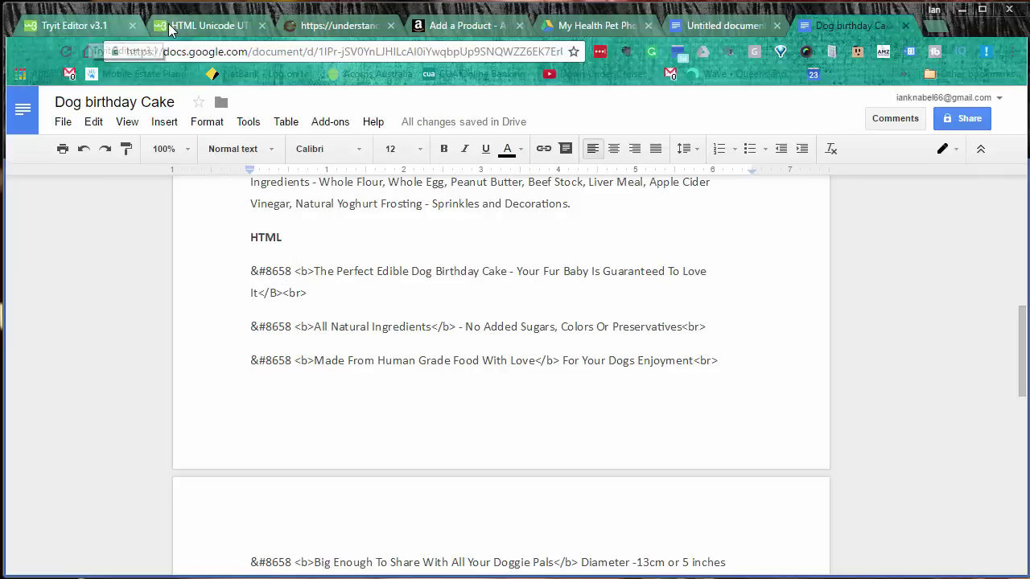
# Step: Look through the W3Schools UTF-8 Arrows reference table for a rightwards arrow symbol and its decimal code
pyautogui.click(193, 25)
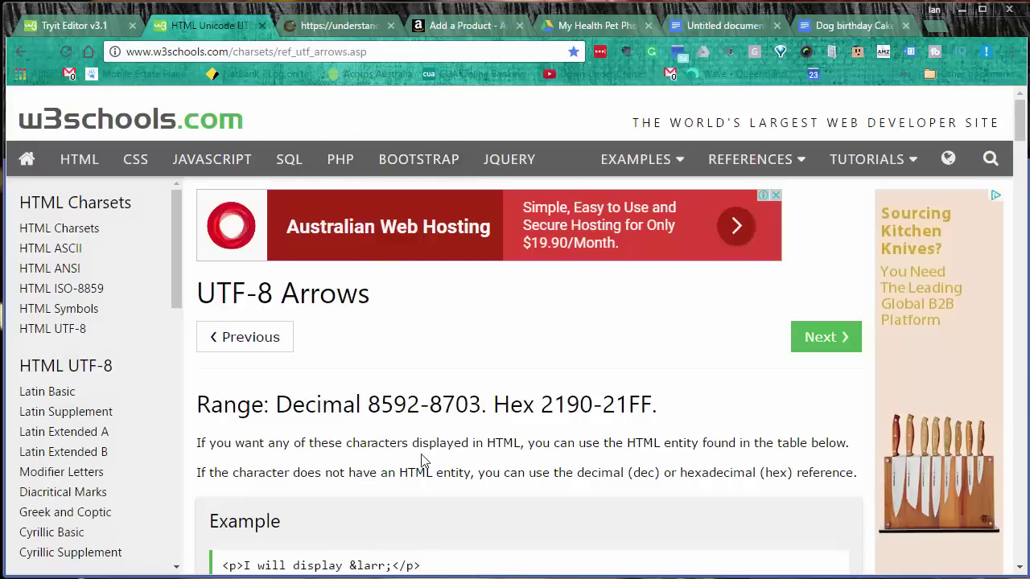
pyautogui.scroll(-1, 426, 456)
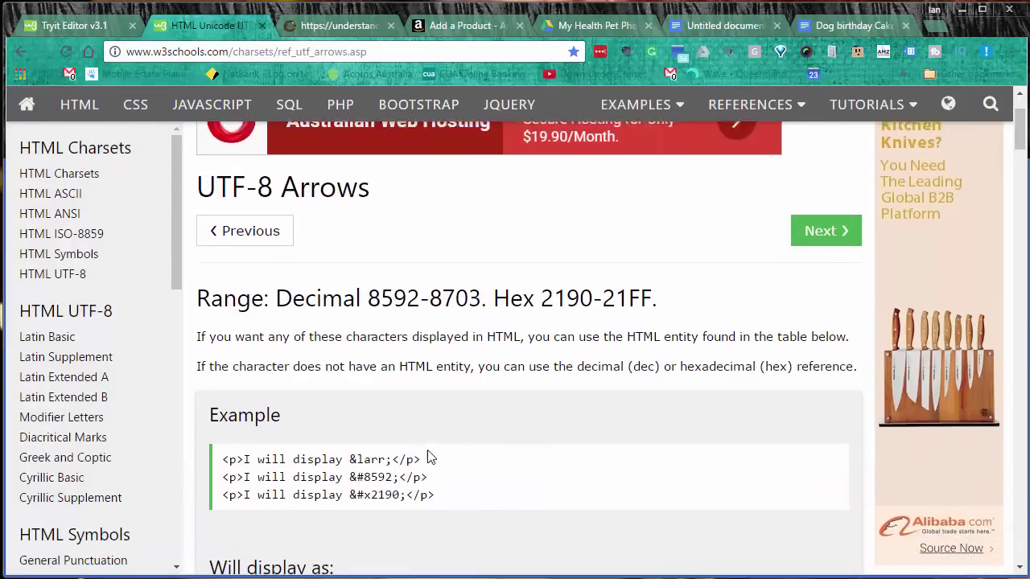
pyautogui.scroll(-2, 429, 456)
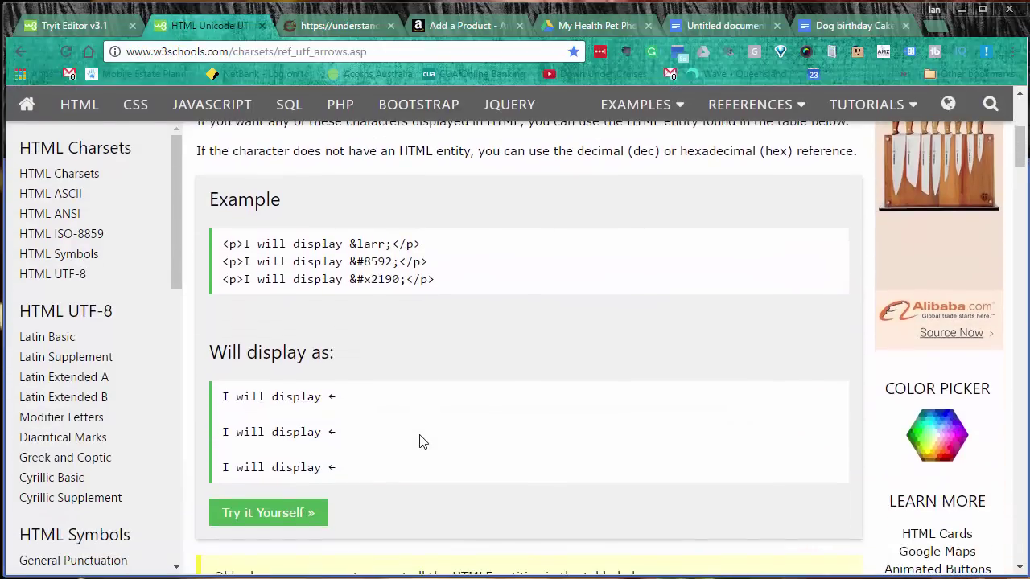
pyautogui.scroll(-5, 419, 434)
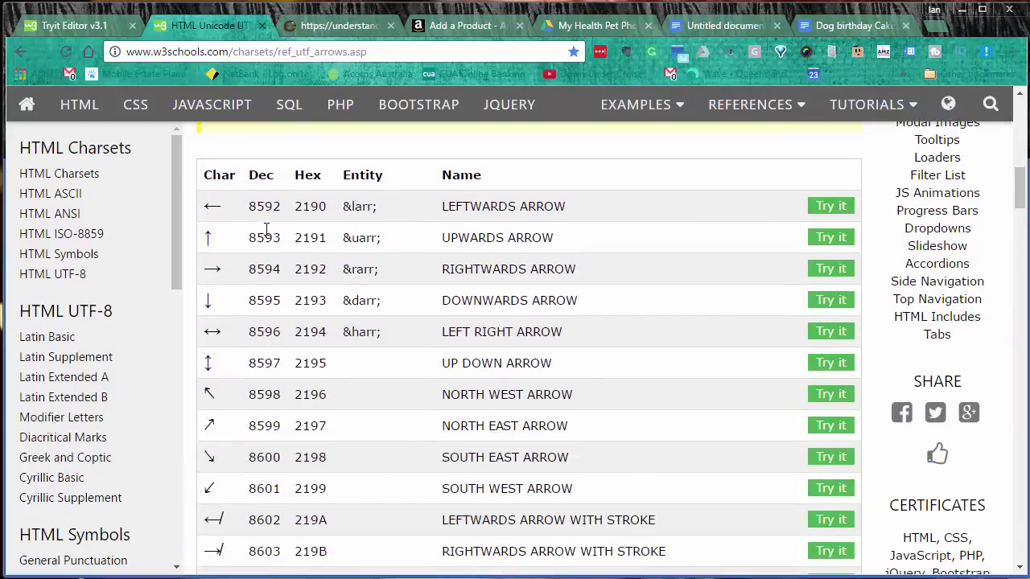
pyautogui.scroll(-2, 277, 386)
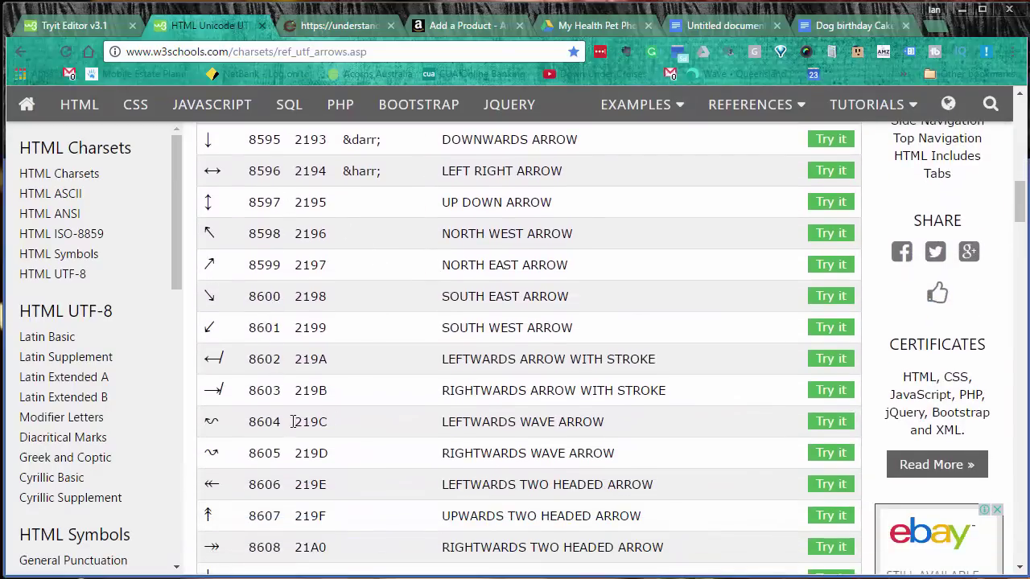
pyautogui.scroll(-7, 224, 492)
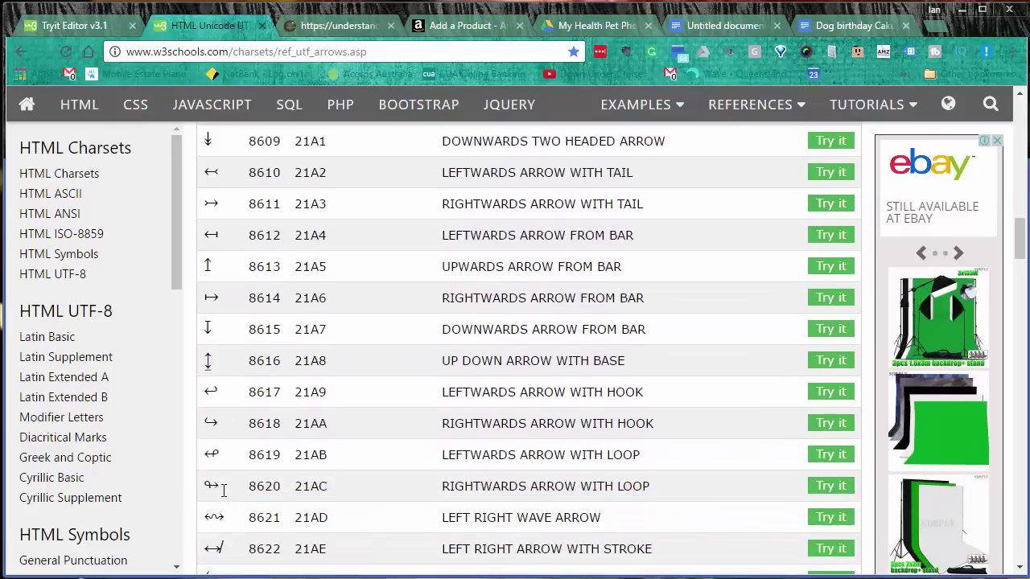
pyautogui.scroll(-3, 225, 496)
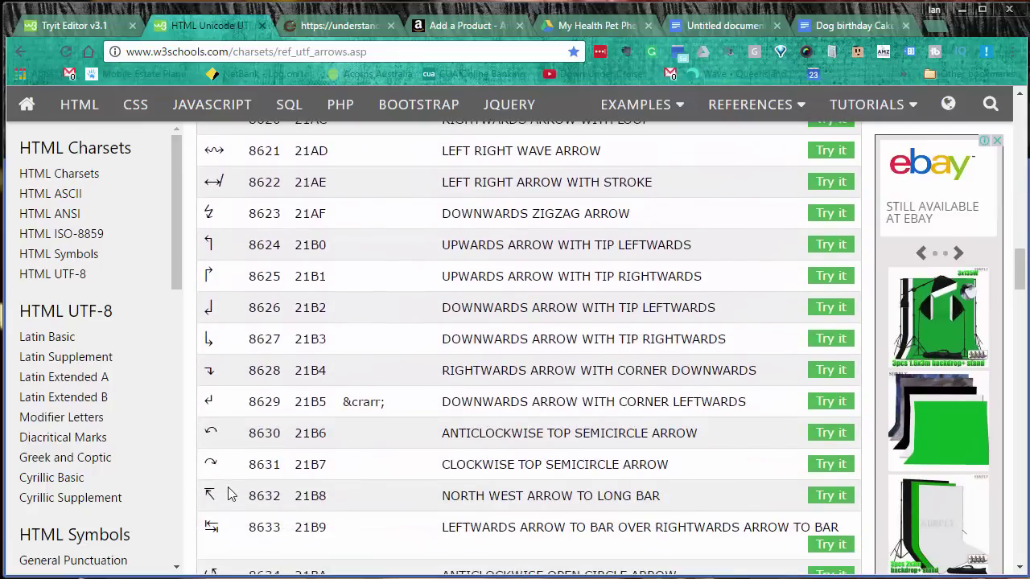
pyautogui.scroll(-3, 231, 494)
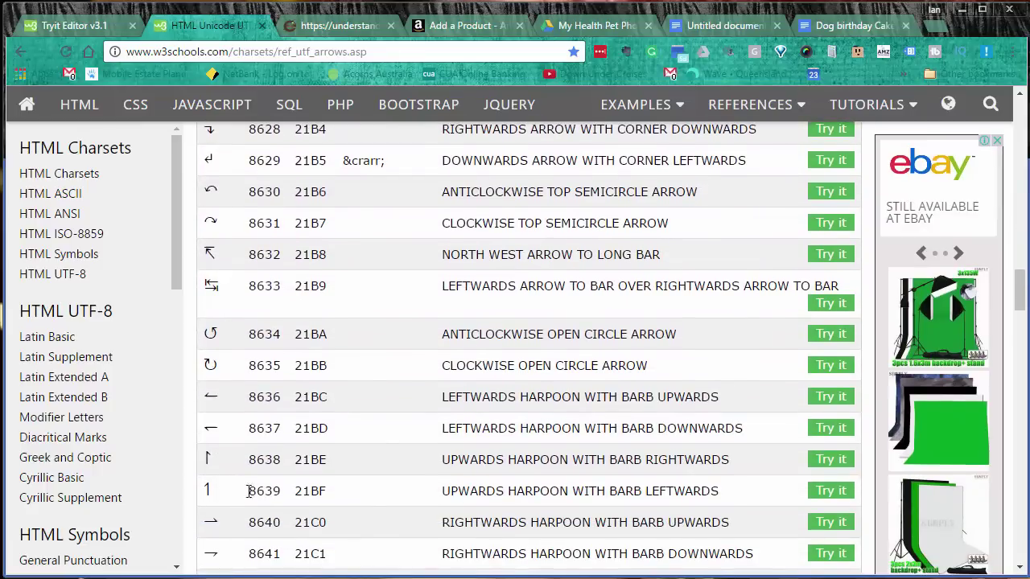
pyautogui.scroll(-3, 259, 493)
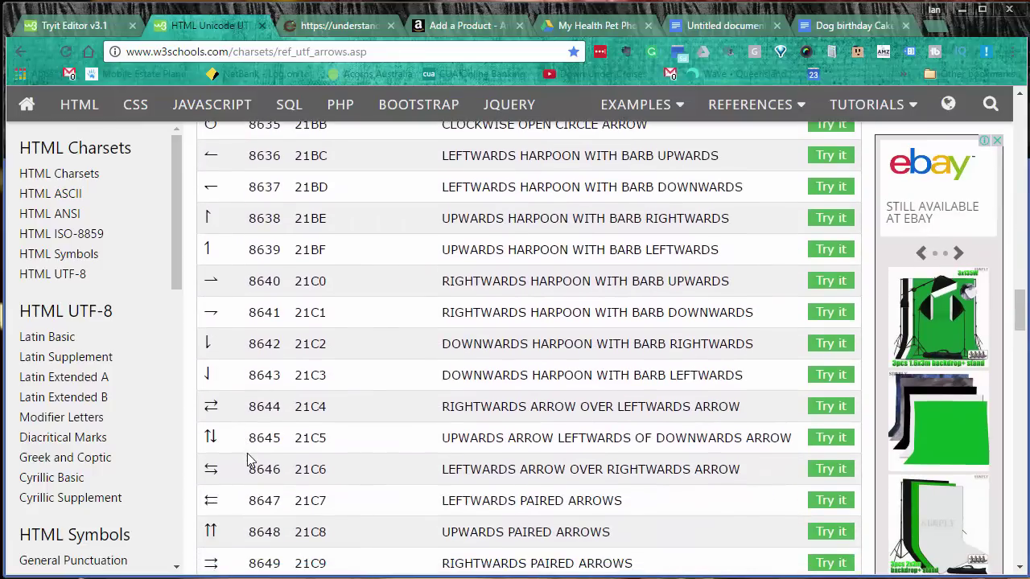
pyautogui.scroll(-1, 249, 463)
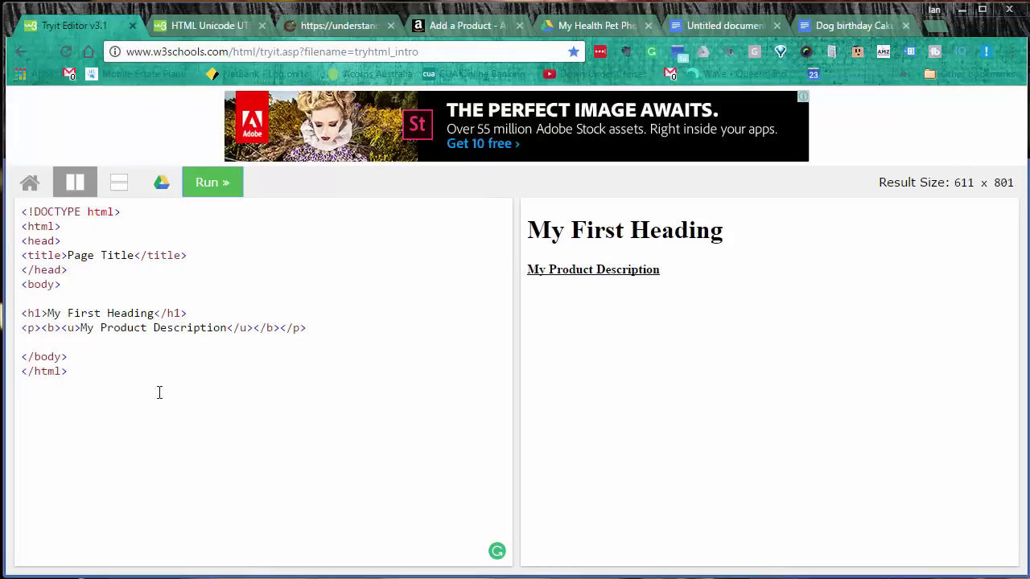
# Step: In the Tryit Editor, insert "&8649 " before "My Product Description" inside the underline tag and run the code
pyautogui.click(79, 329)
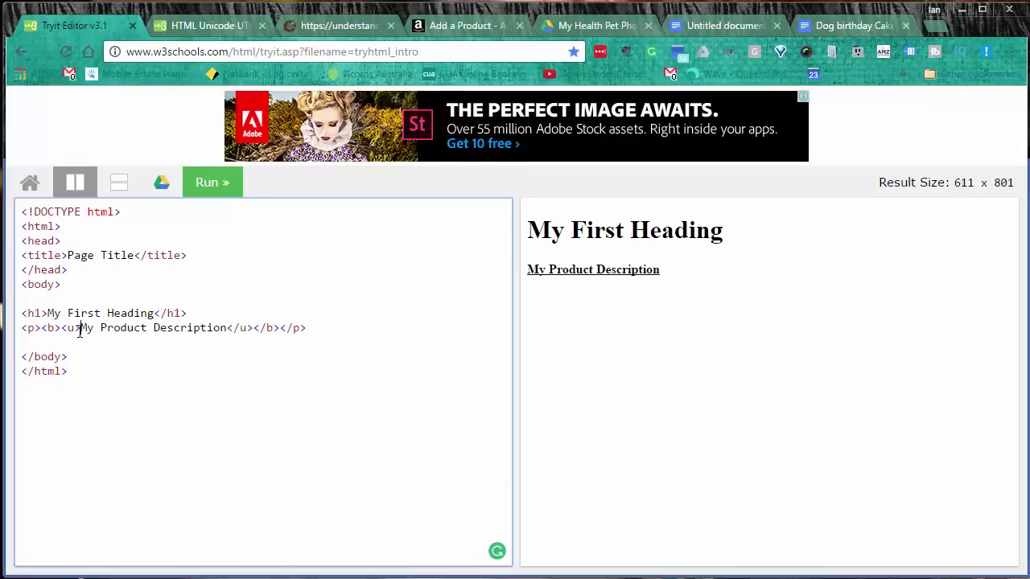
pyautogui.write('&')
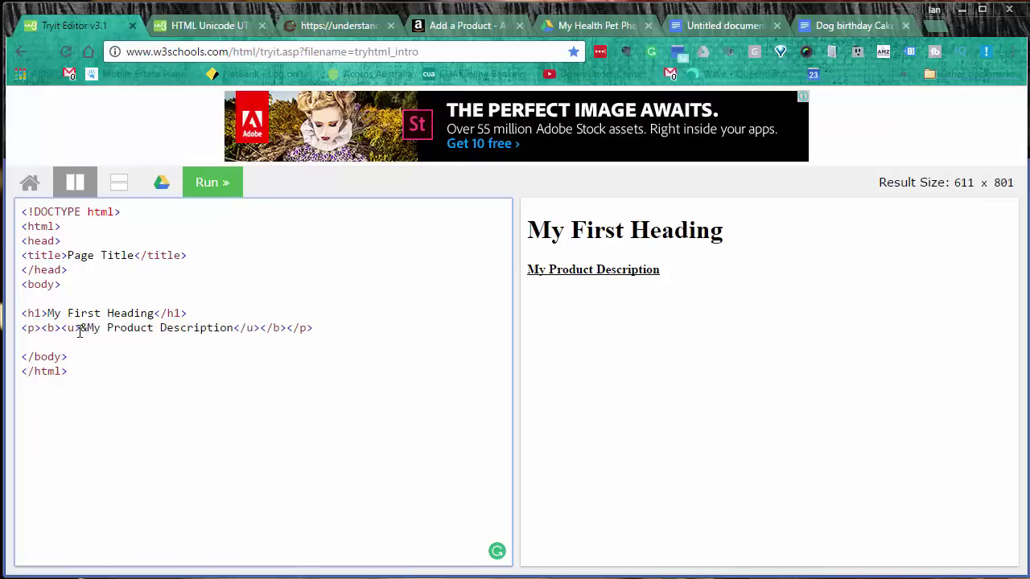
pyautogui.write('8649')
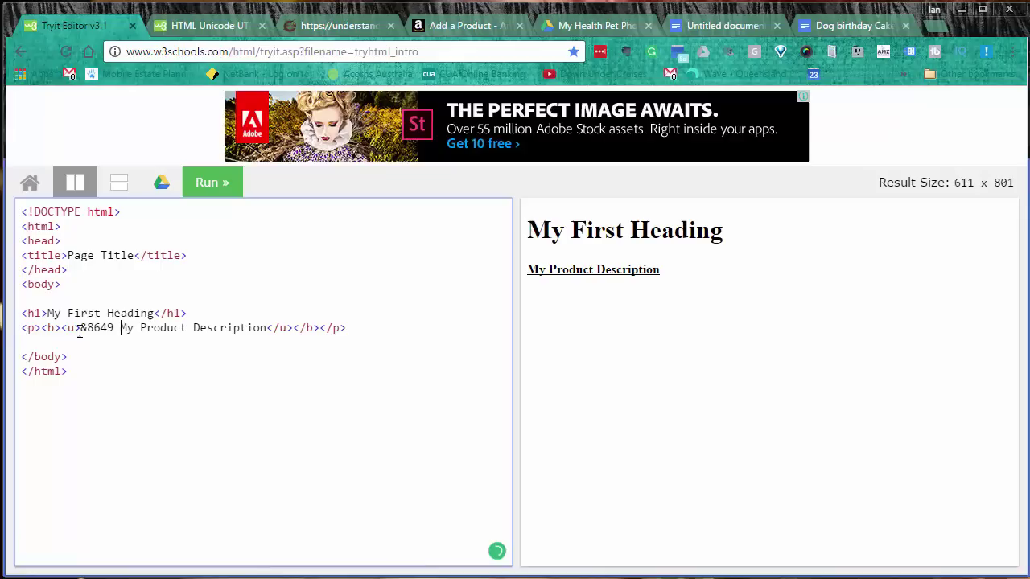
pyautogui.click(211, 183)
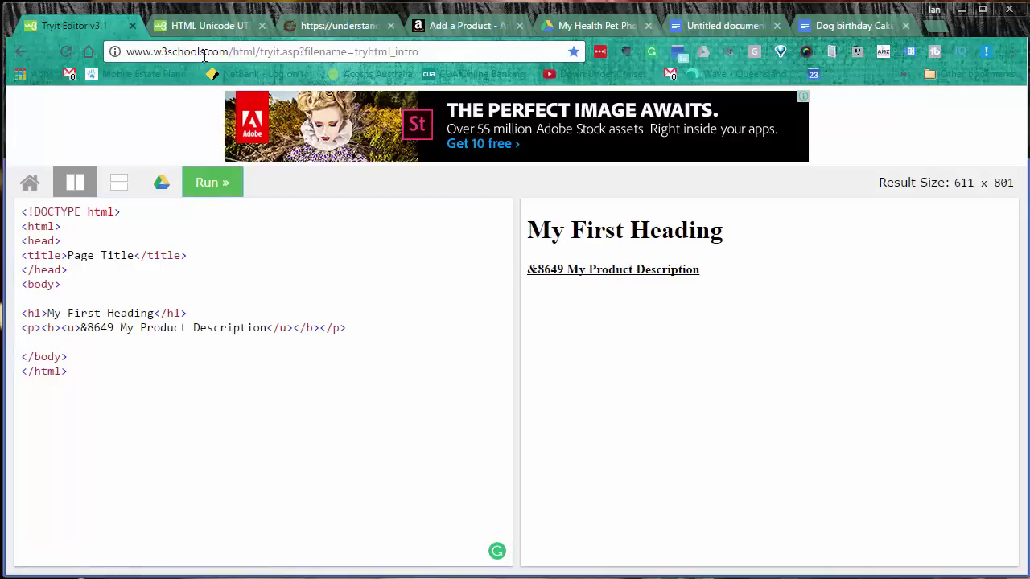
# Step: Check the decimal reference syntax in the UTF-8 Arrows example, correct the arrow code to &#8649 in the Tryit Editor, and rerun it
pyautogui.click(201, 26)
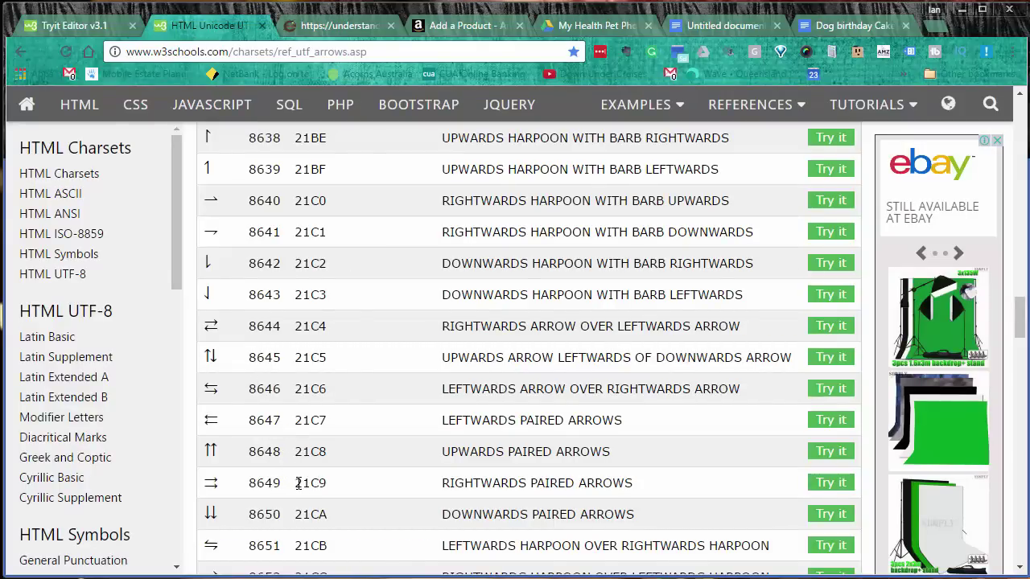
pyautogui.scroll(2, 262, 496)
pyautogui.scroll(15, 262, 496)
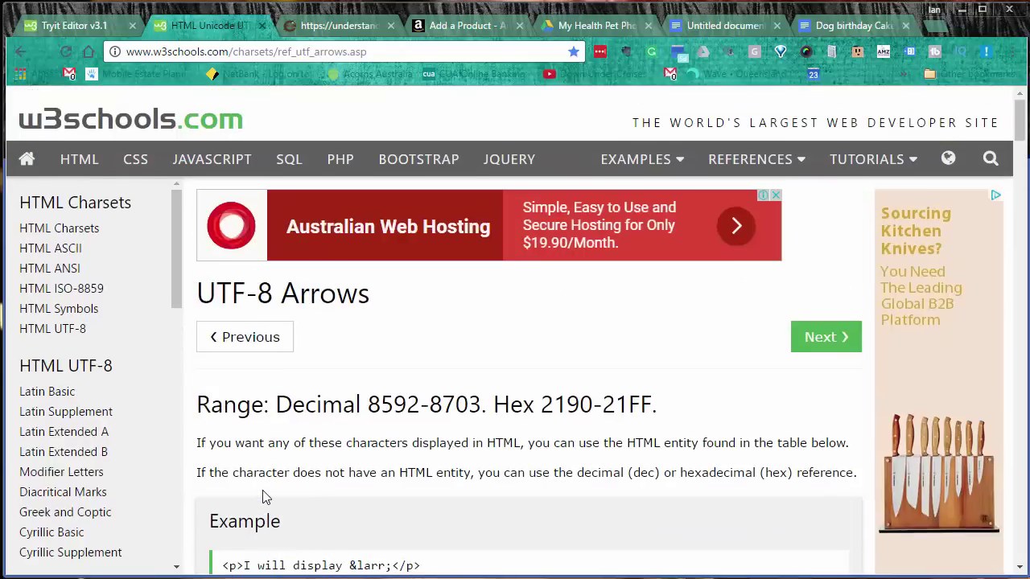
pyautogui.scroll(-3, 265, 496)
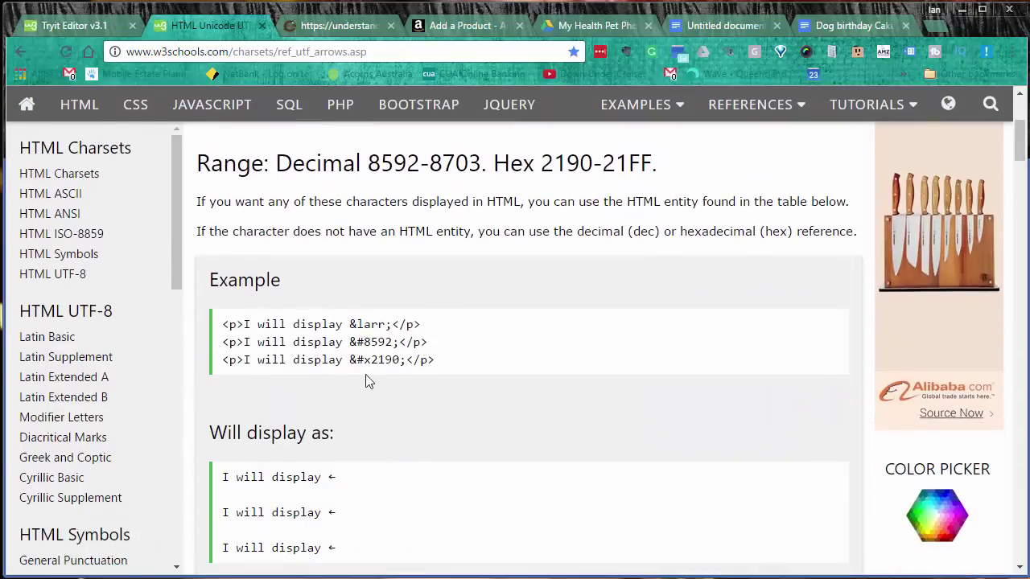
pyautogui.click(68, 27)
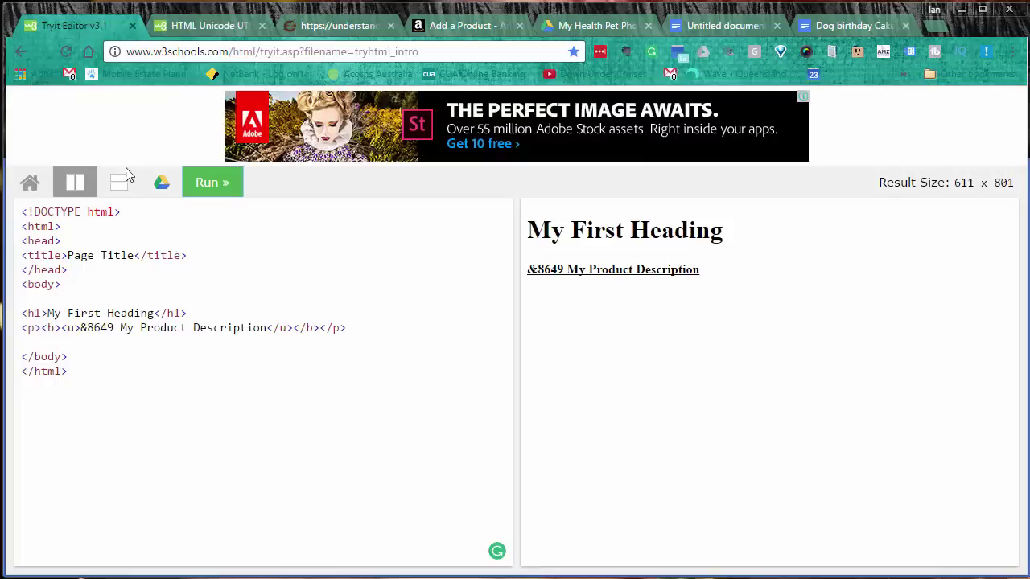
pyautogui.click(85, 329)
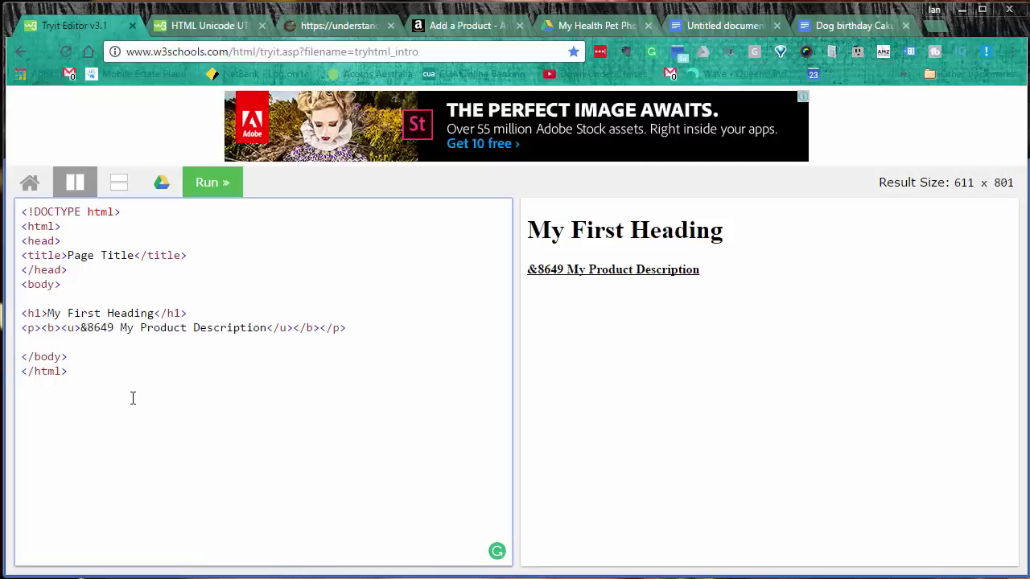
pyautogui.write('#')
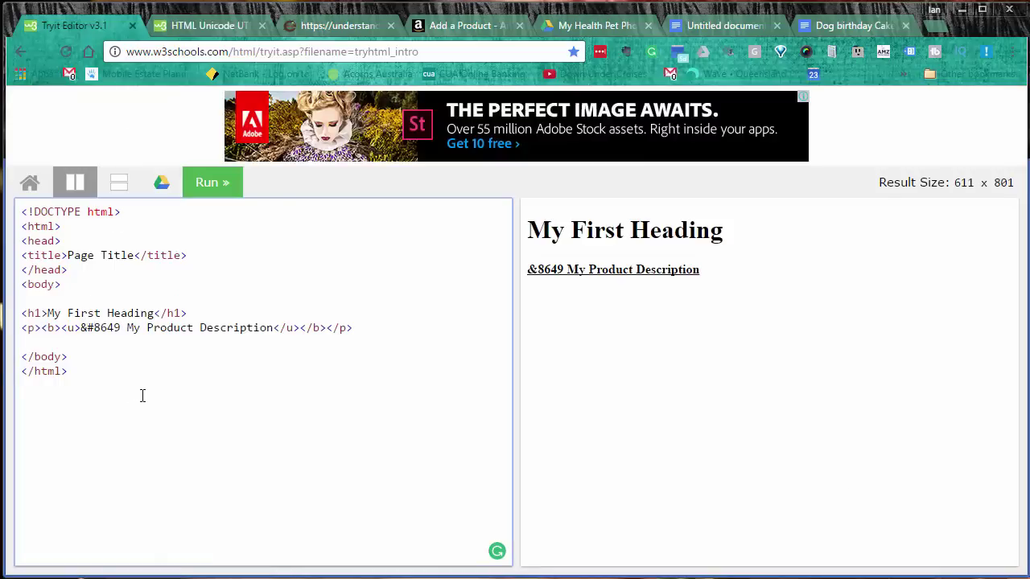
pyautogui.click(213, 192)
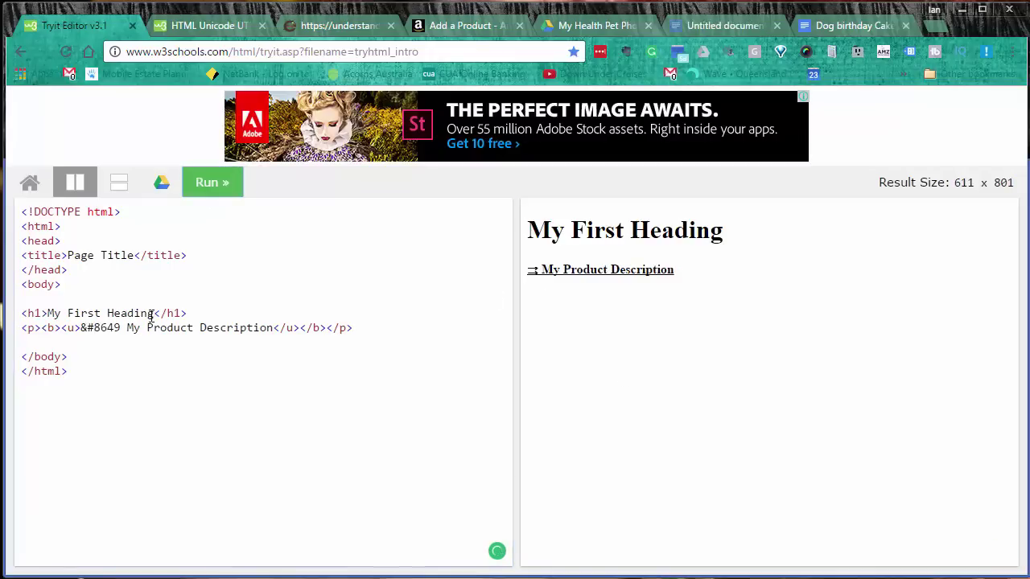
# Step: Remove the <u> and </u> tags around the arrow code and "My Product Description", keeping the bold tags, and rerun the code
pyautogui.click(81, 330)
pyautogui.press('BackSpace')
pyautogui.press('BackSpace')
pyautogui.press('BackSpace')
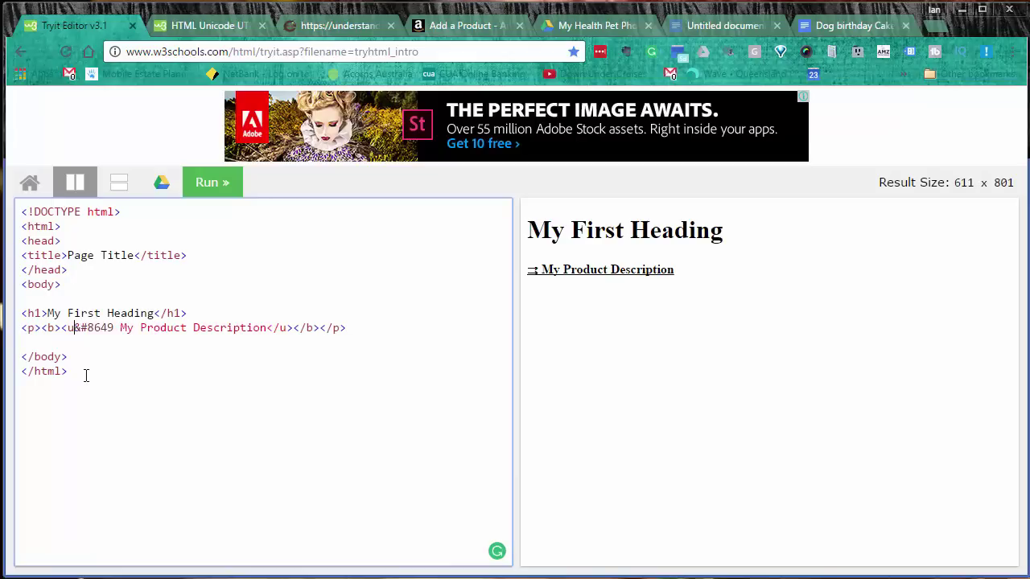
pyautogui.click(278, 327)
pyautogui.press('BackSpace')
pyautogui.press('BackSpace')
pyautogui.press('BackSpace')
pyautogui.press('BackSpace')
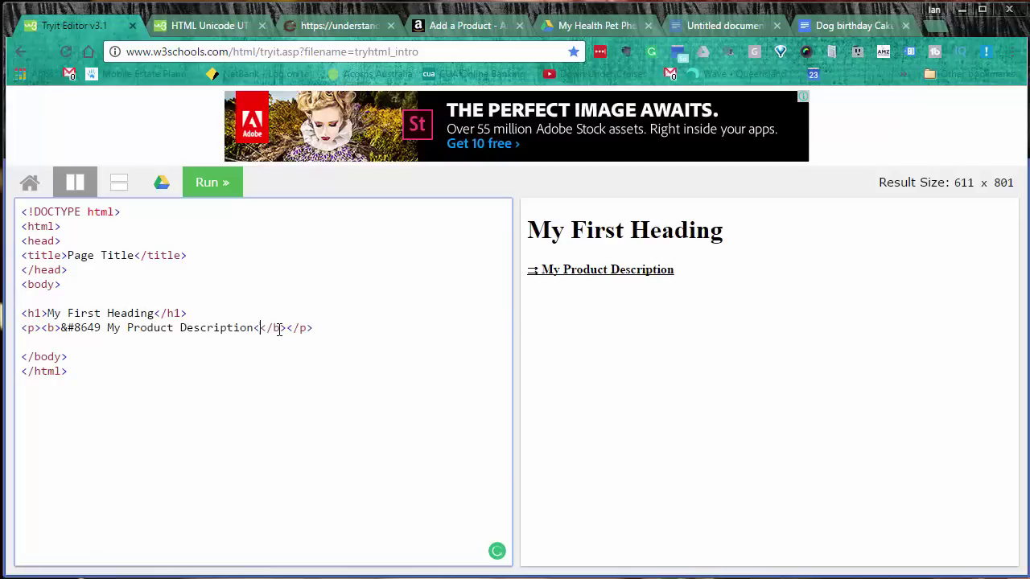
pyautogui.click(201, 187)
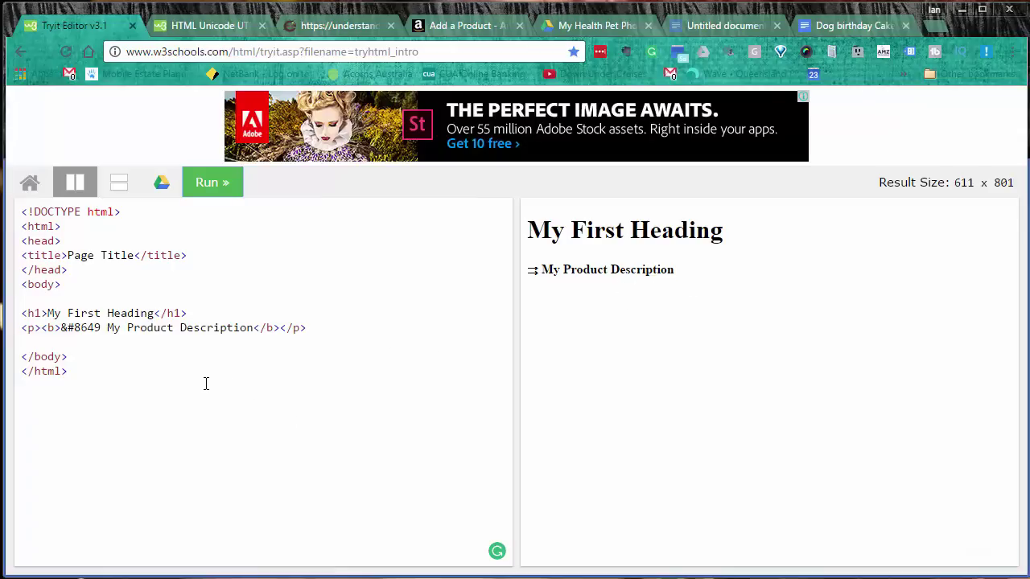
# Step: Review the Dog birthday Cake document's title, bullet points, description and HTML lines, along with the open reference pages and the product photos folder
pyautogui.click(822, 26)
pyautogui.scroll(-2, 563, 409)
pyautogui.scroll(6, 563, 408)
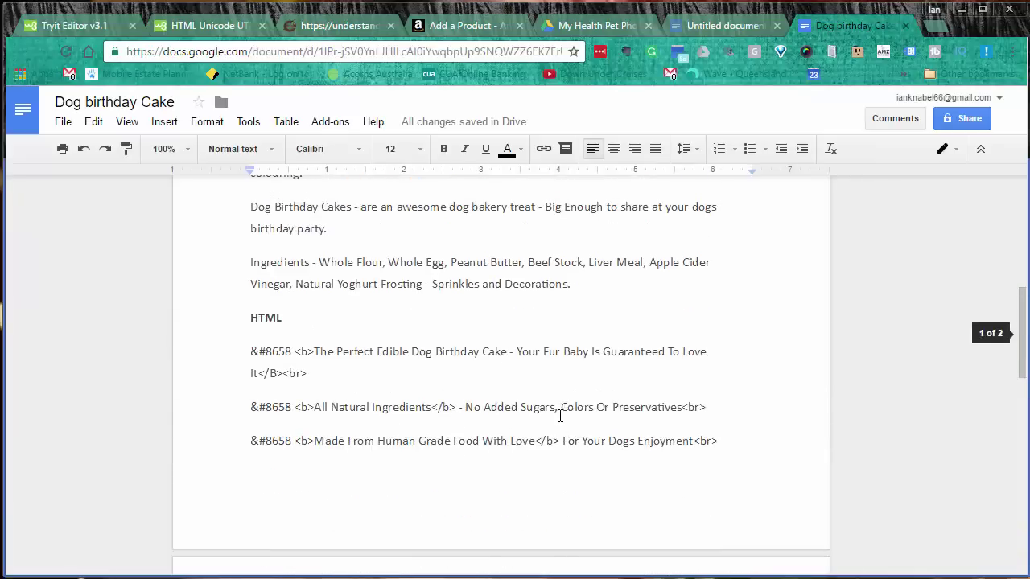
pyautogui.scroll(2, 560, 427)
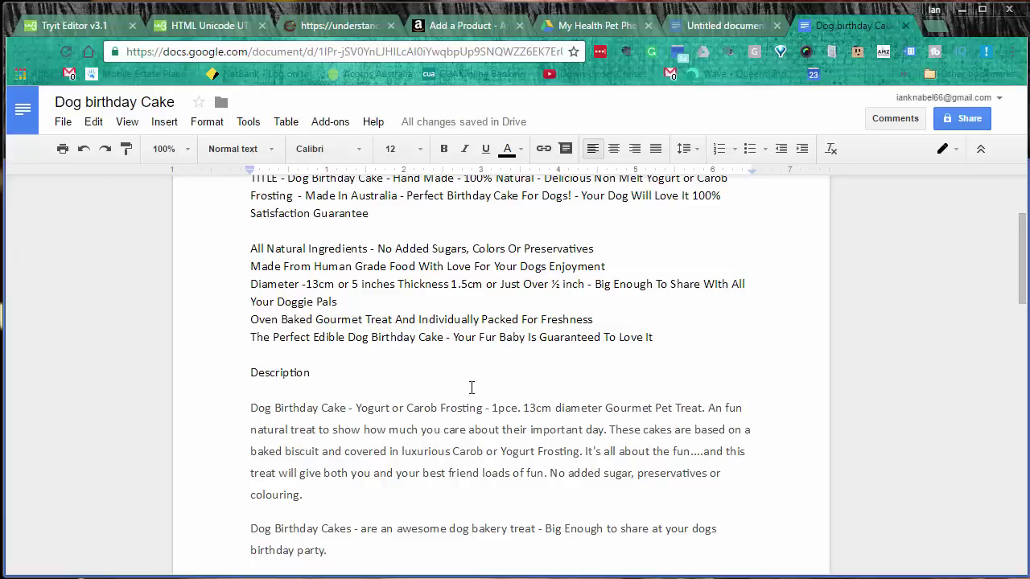
pyautogui.click(57, 27)
pyautogui.click(177, 27)
pyautogui.click(319, 30)
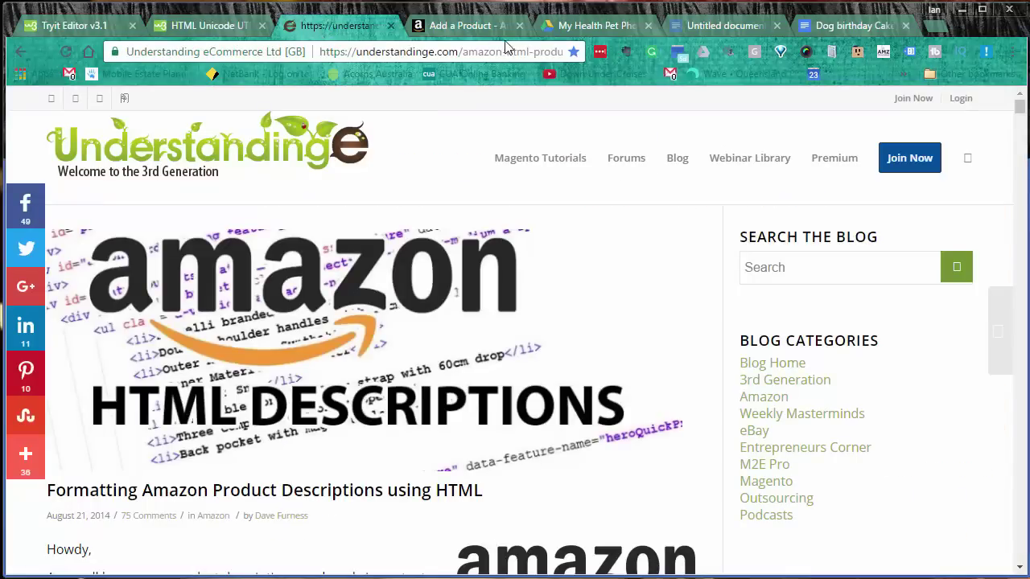
pyautogui.click(592, 26)
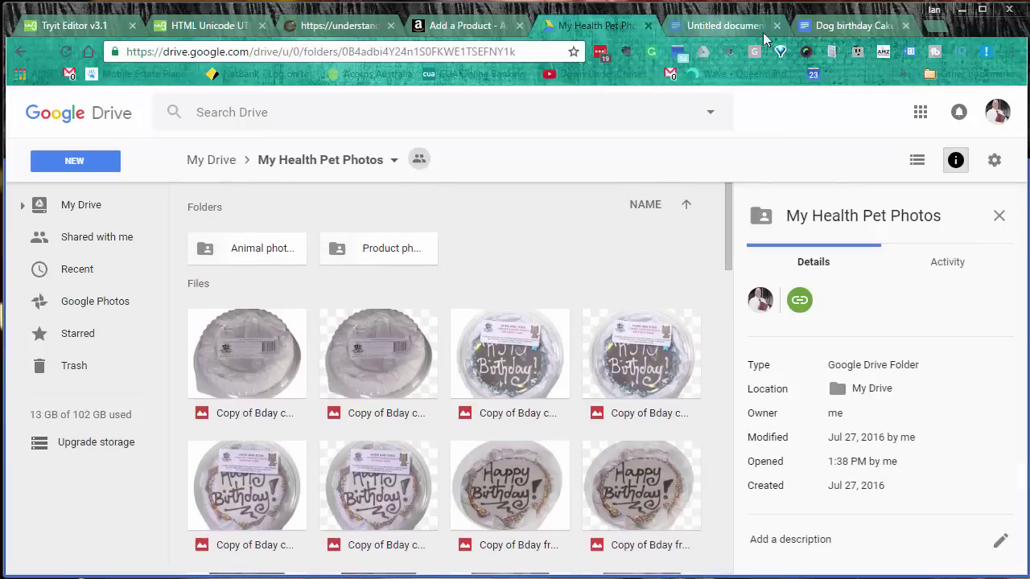
pyautogui.click(837, 26)
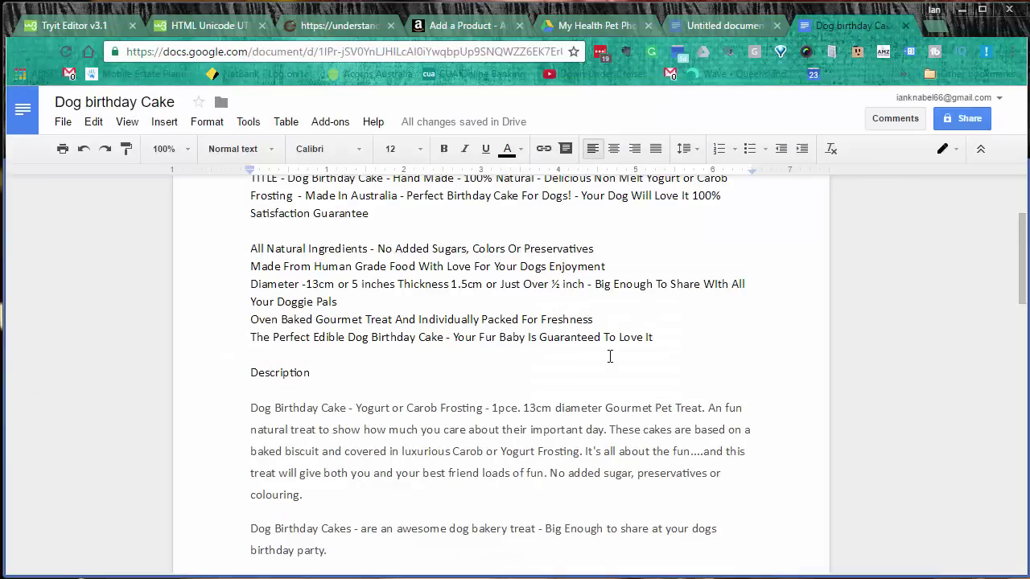
pyautogui.scroll(3, 563, 337)
pyautogui.click(463, 27)
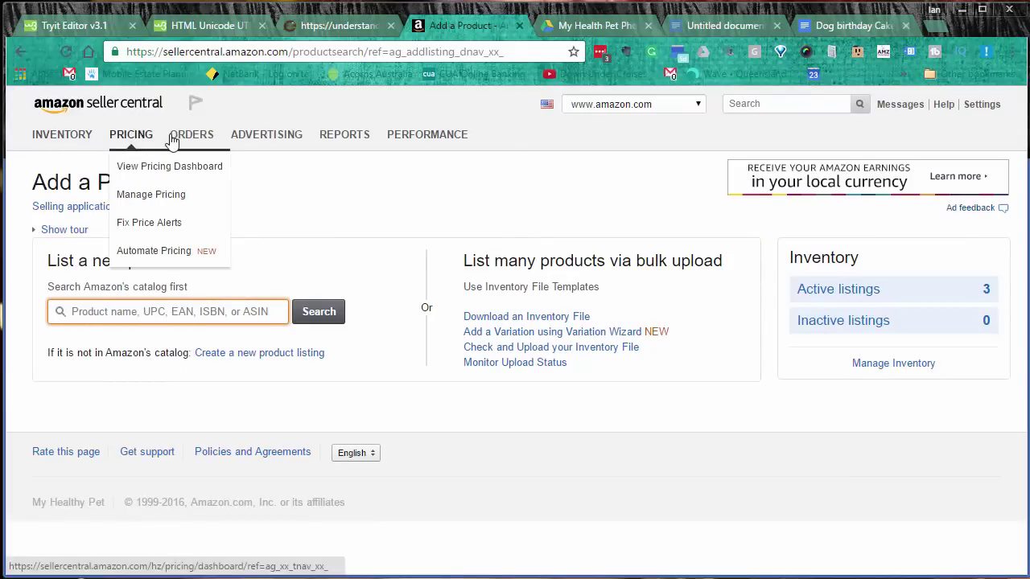
pyautogui.moveTo(70, 145)
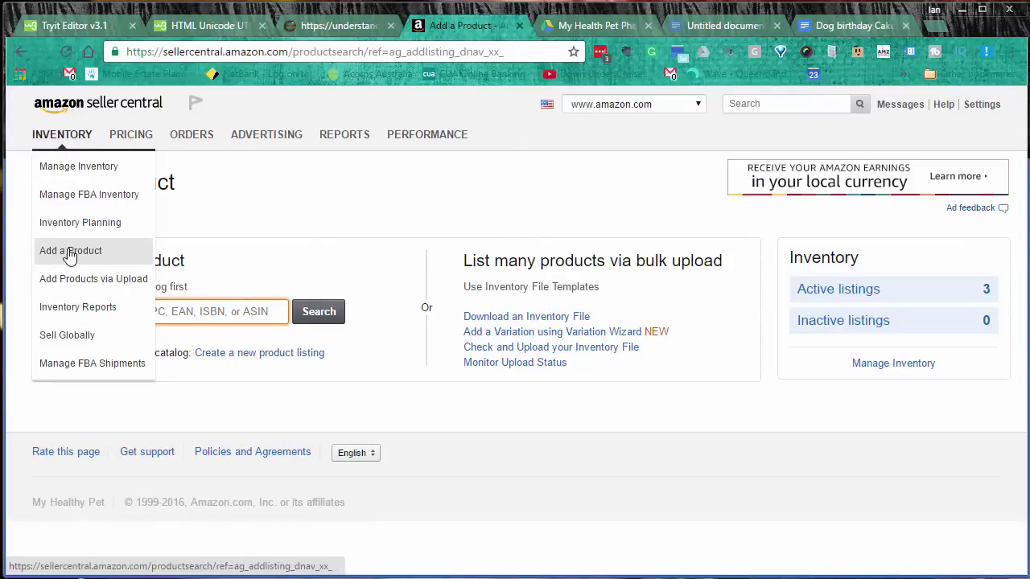
pyautogui.click(230, 314)
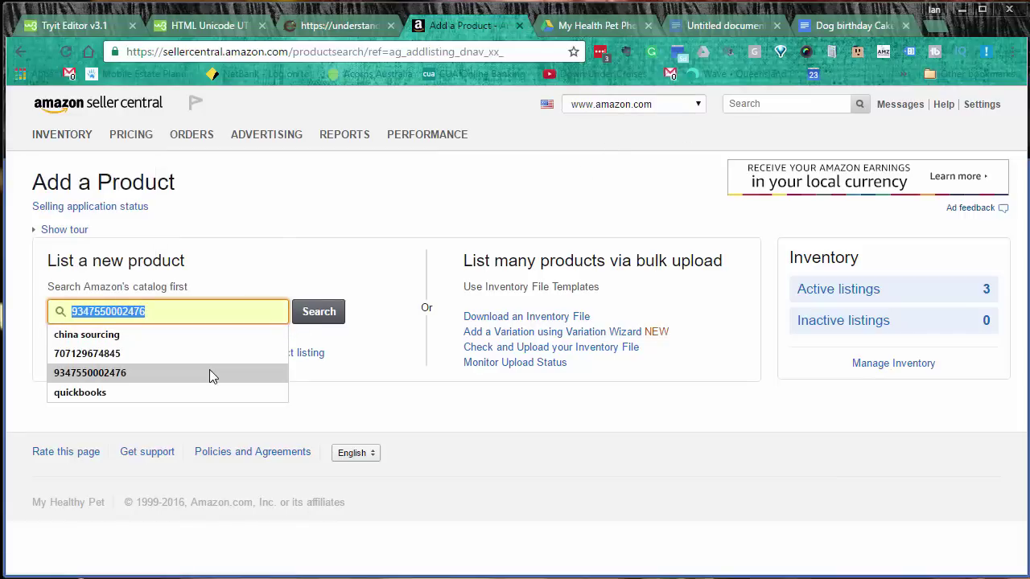
pyautogui.click(116, 374)
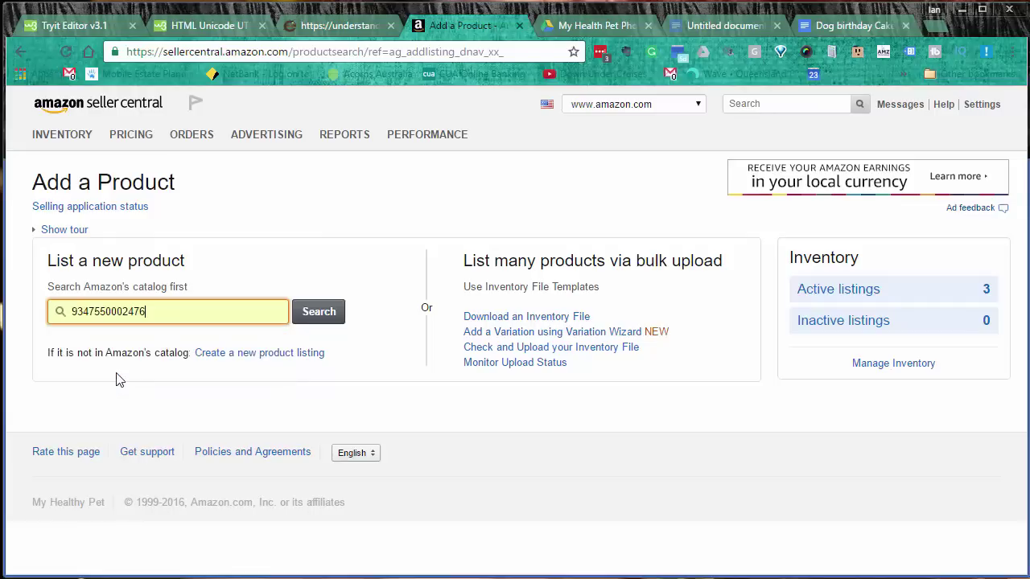
pyautogui.click(315, 314)
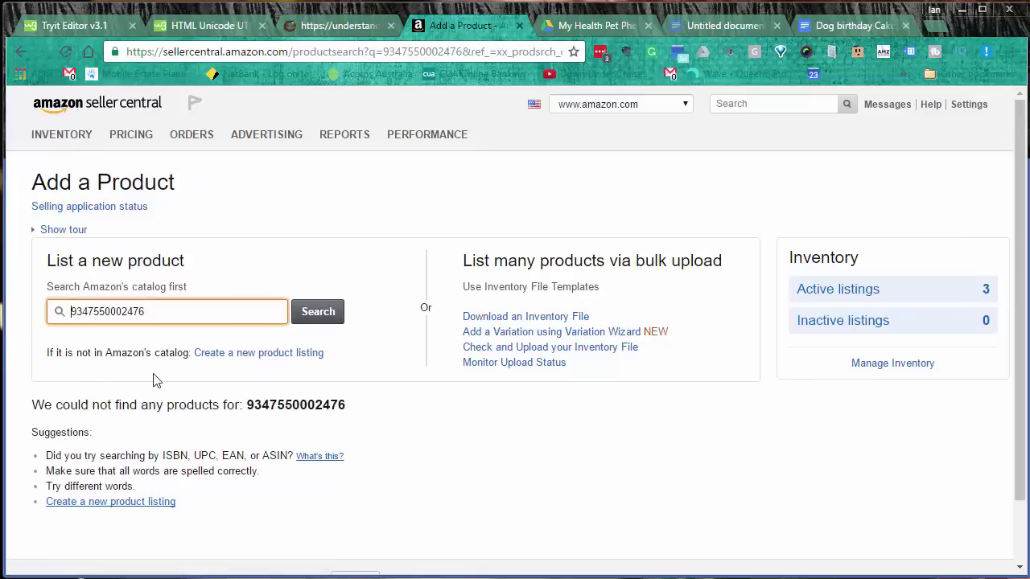
pyautogui.click(222, 359)
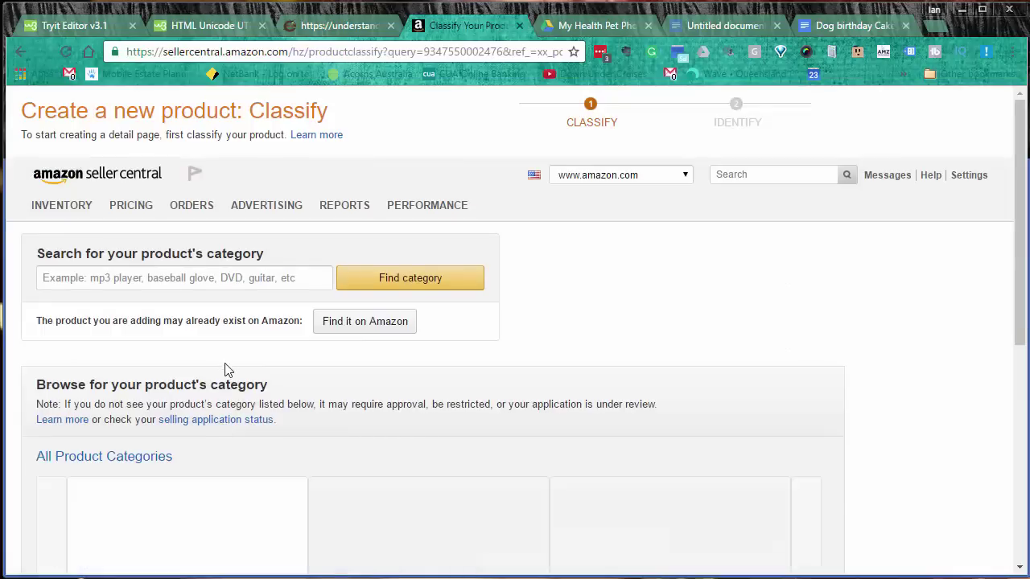
# Step: Search for the product's category with the phrase "dog birthday cake"
pyautogui.click(73, 280)
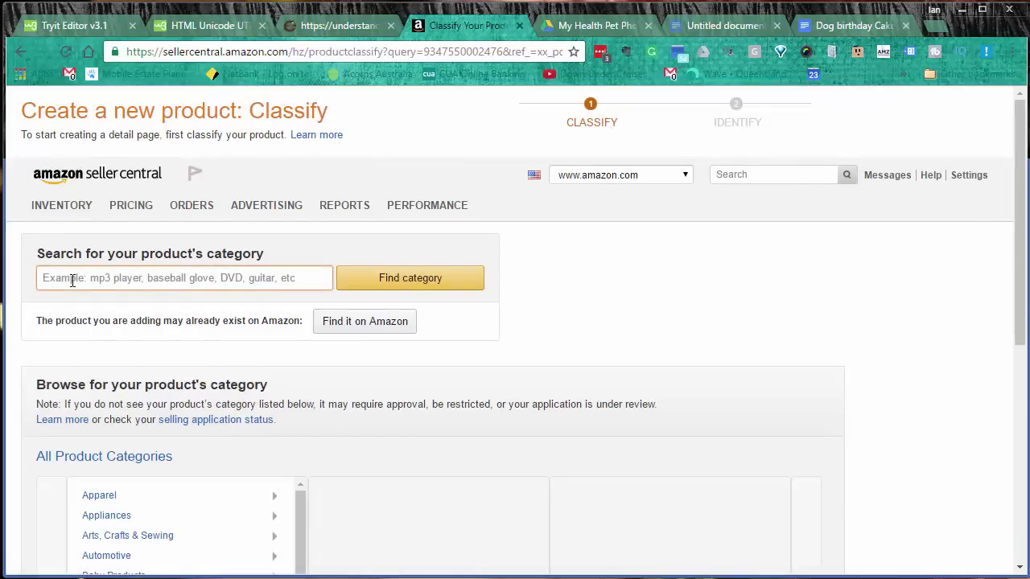
pyautogui.write('dog ')
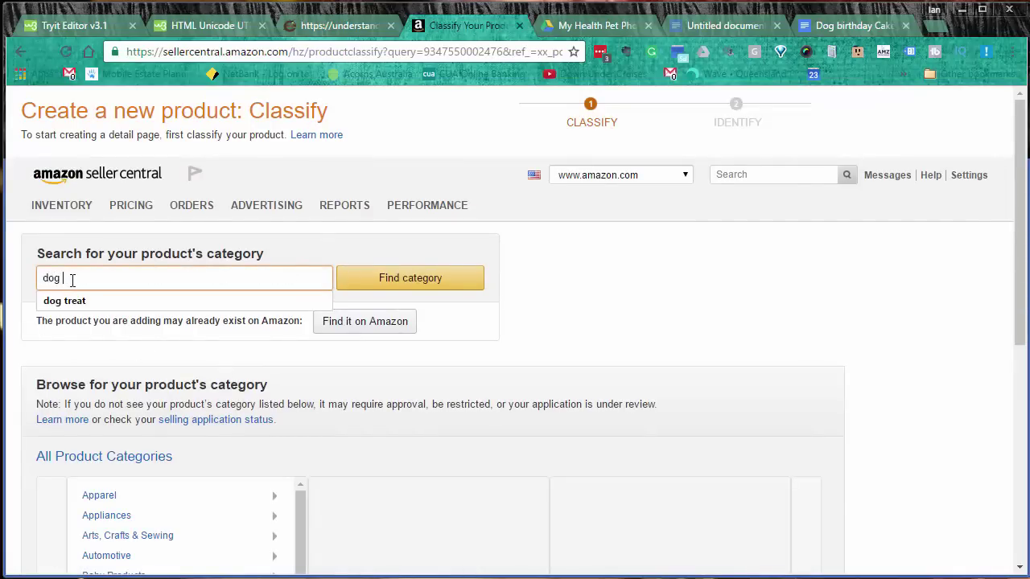
pyautogui.write('birthday cake')
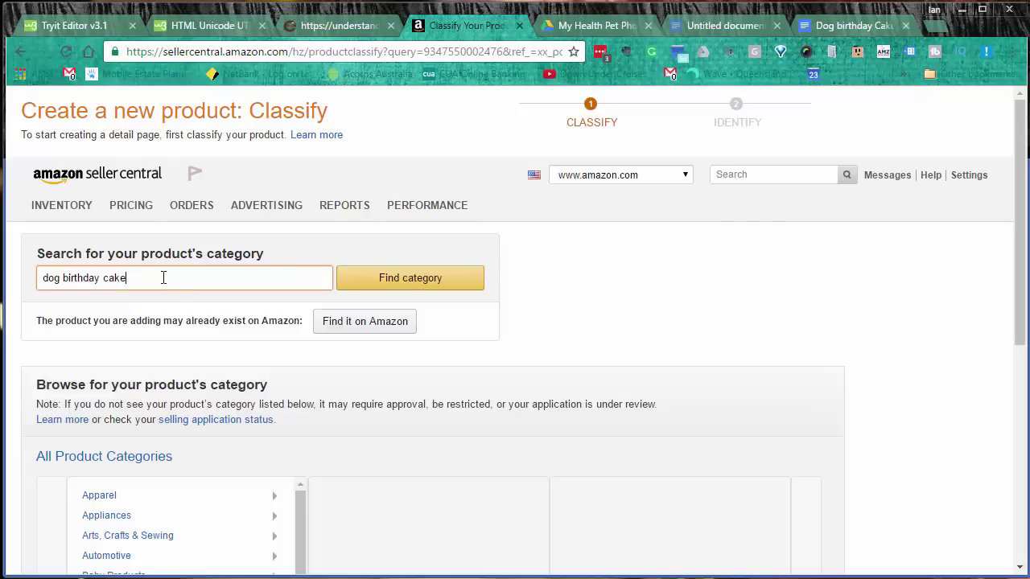
pyautogui.click(405, 285)
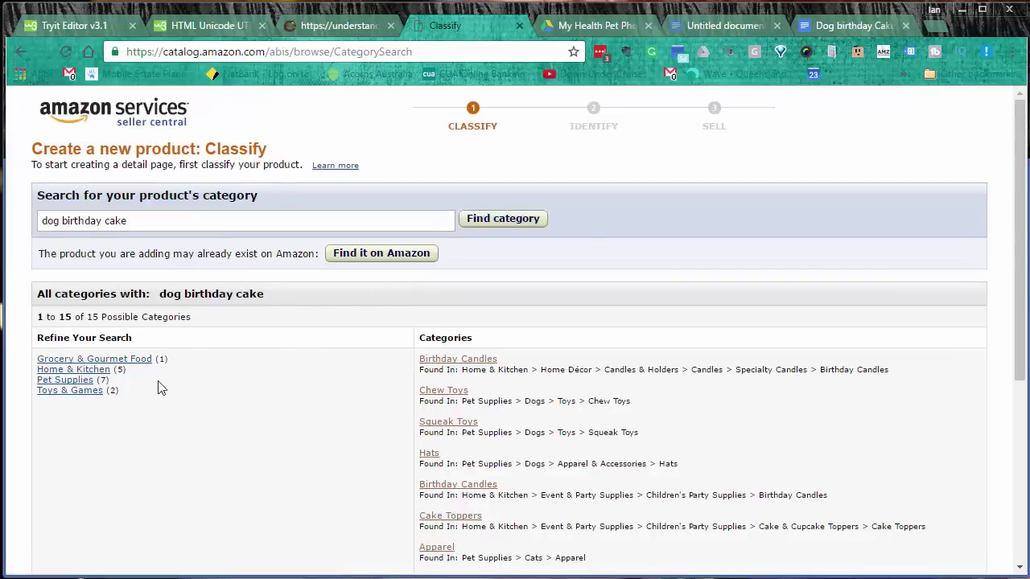
# Step: Narrow the category results to Pet Supplies and choose the Snacks category under Dogs > Treats > Cookies, Biscuits & Snacks
pyautogui.scroll(-3, 209, 381)
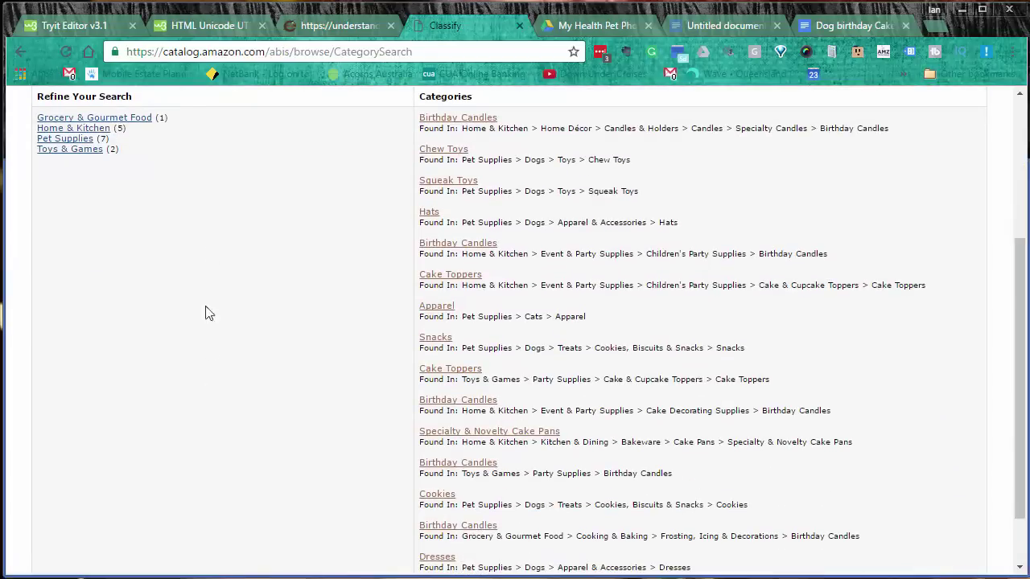
pyautogui.click(74, 148)
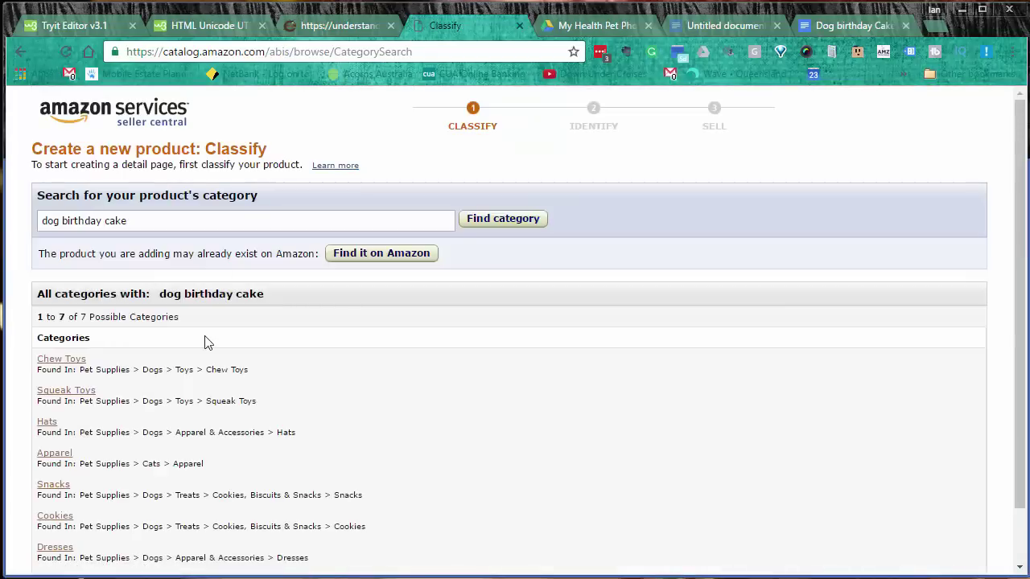
pyautogui.scroll(-1, 193, 370)
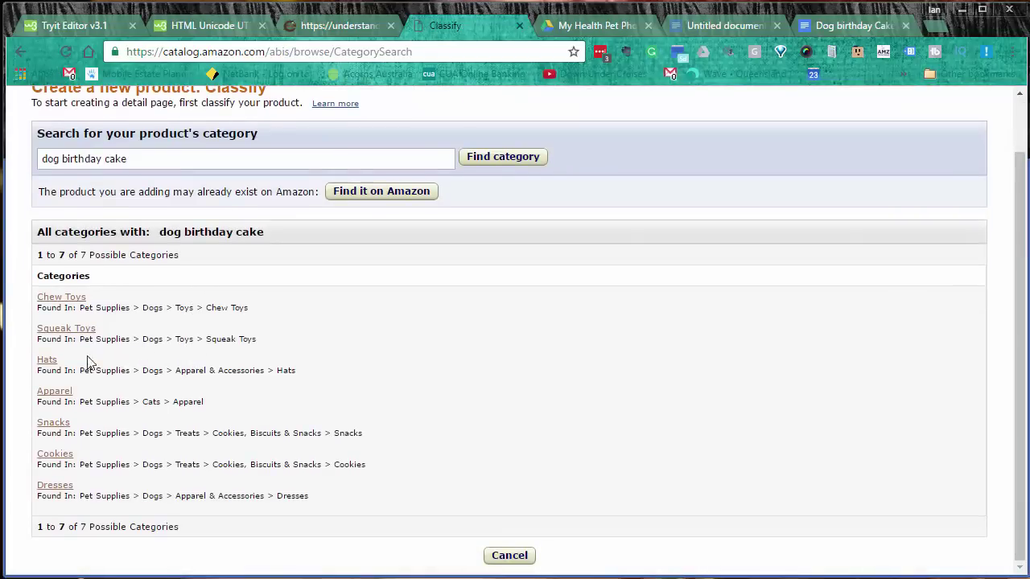
pyautogui.click(60, 424)
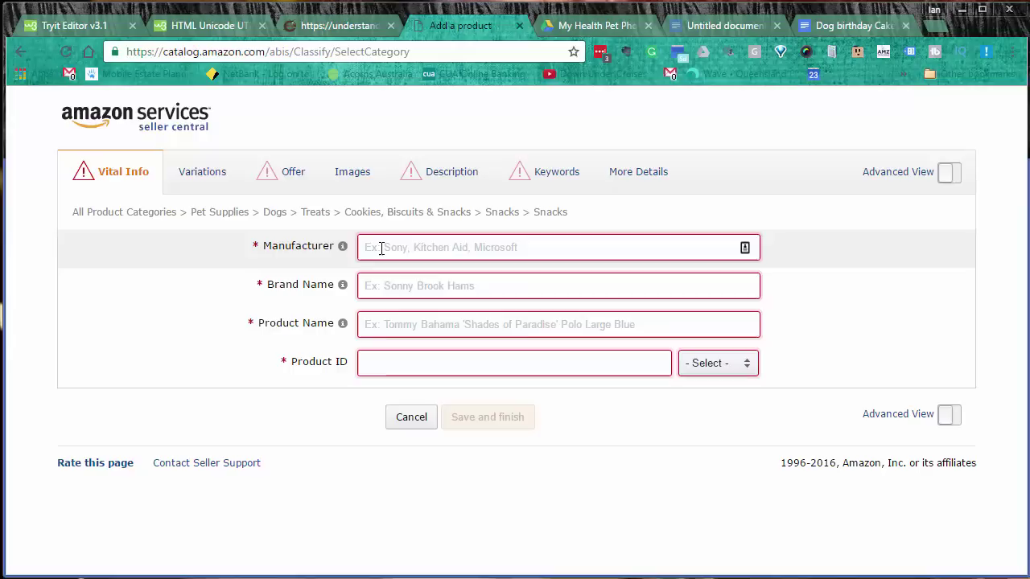
# Step: Enter "Huds & Toke" as both the manufacturer and the brand name
pyautogui.click(382, 248)
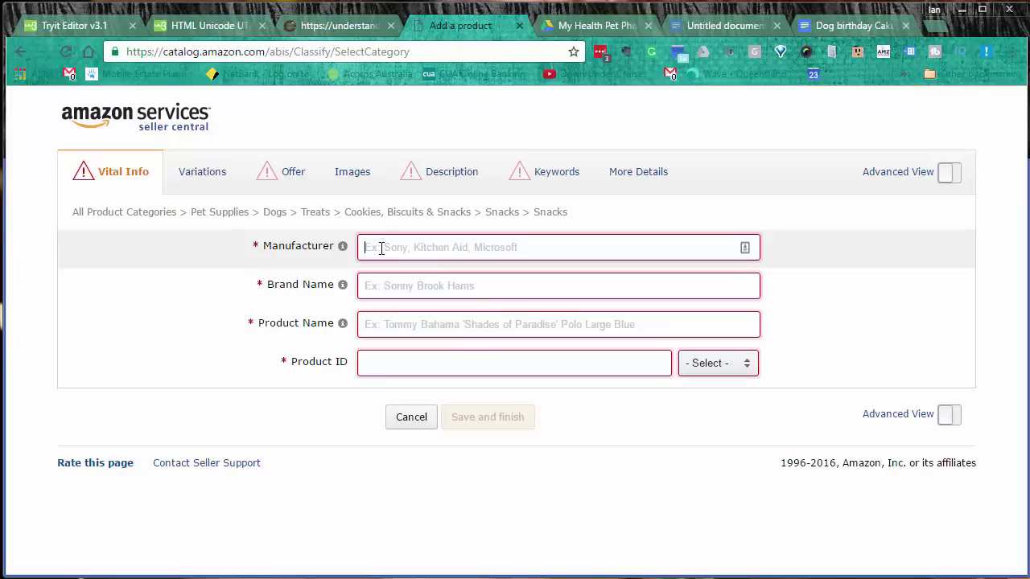
pyautogui.write('Hu')
pyautogui.write('gs ')
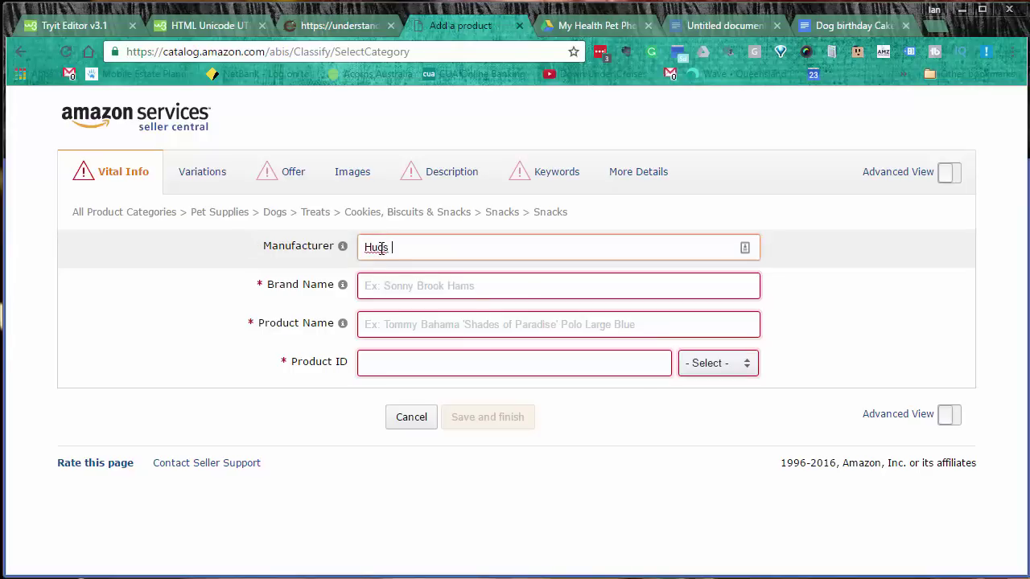
pyautogui.write('& Toke')
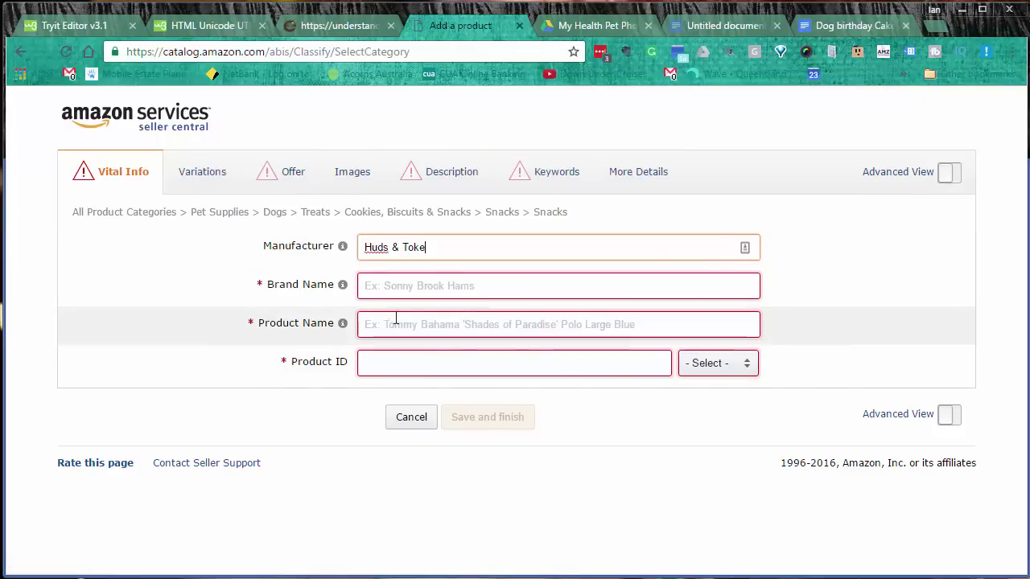
pyautogui.click(370, 285)
pyautogui.write('Hud')
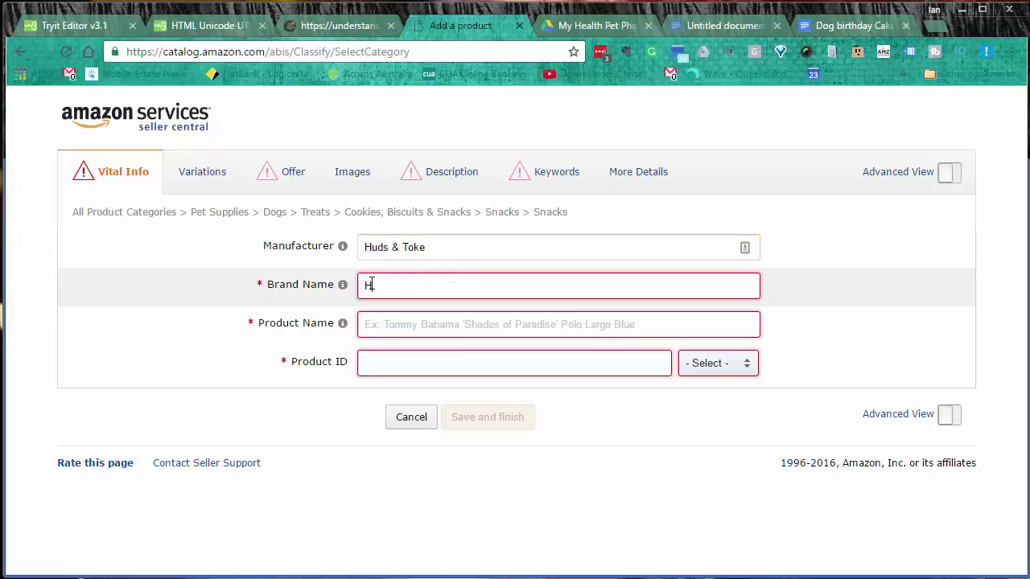
pyautogui.write('s & Toke')
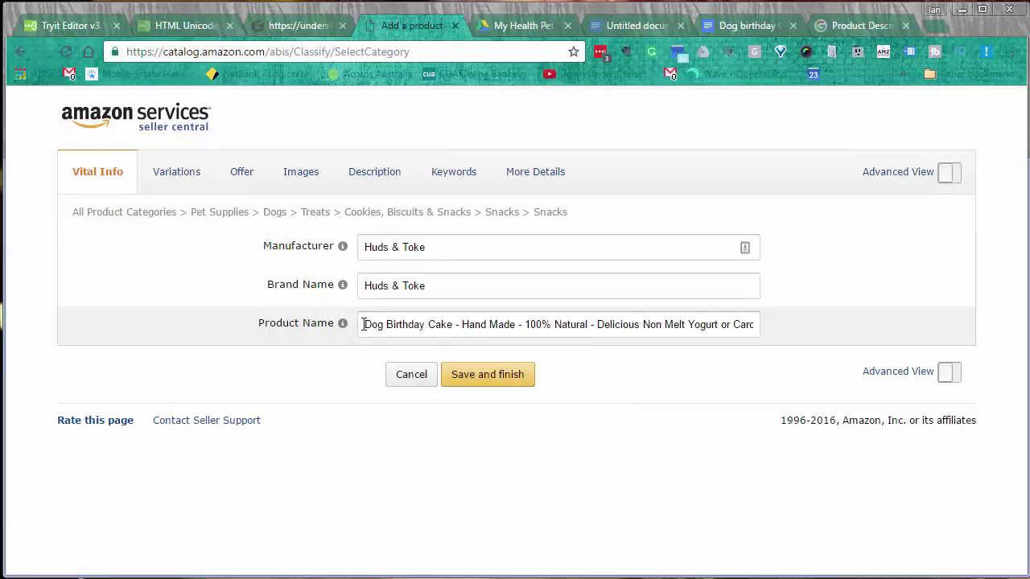
# Step: Review the product name and the flavor variations with their SKUs, product IDs, conditions, prices and quantities
pyautogui.moveTo(344, 332)
pyautogui.click(367, 325)
pyautogui.click(166, 173)
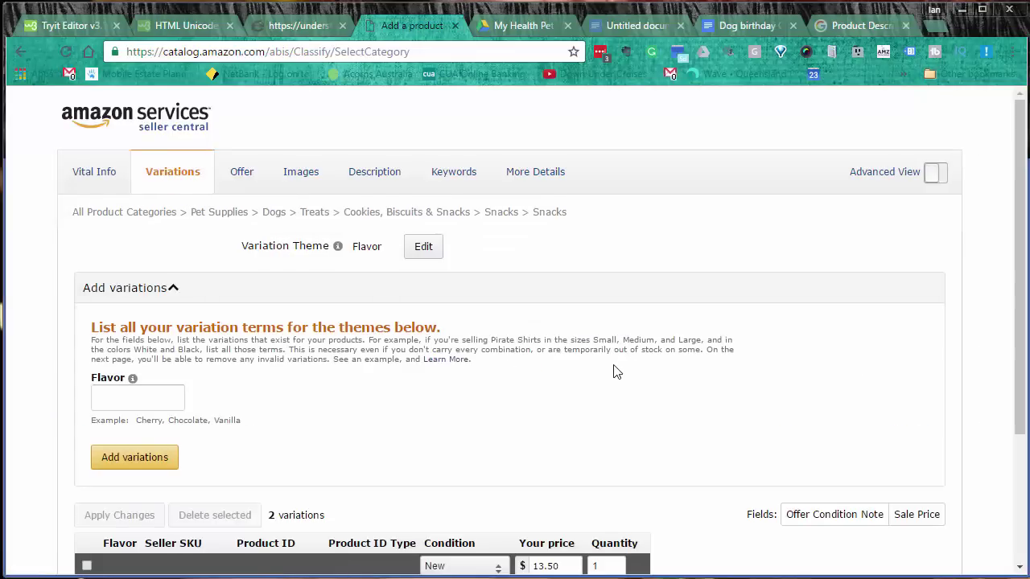
pyautogui.scroll(-2, 616, 370)
pyautogui.scroll(1, 616, 345)
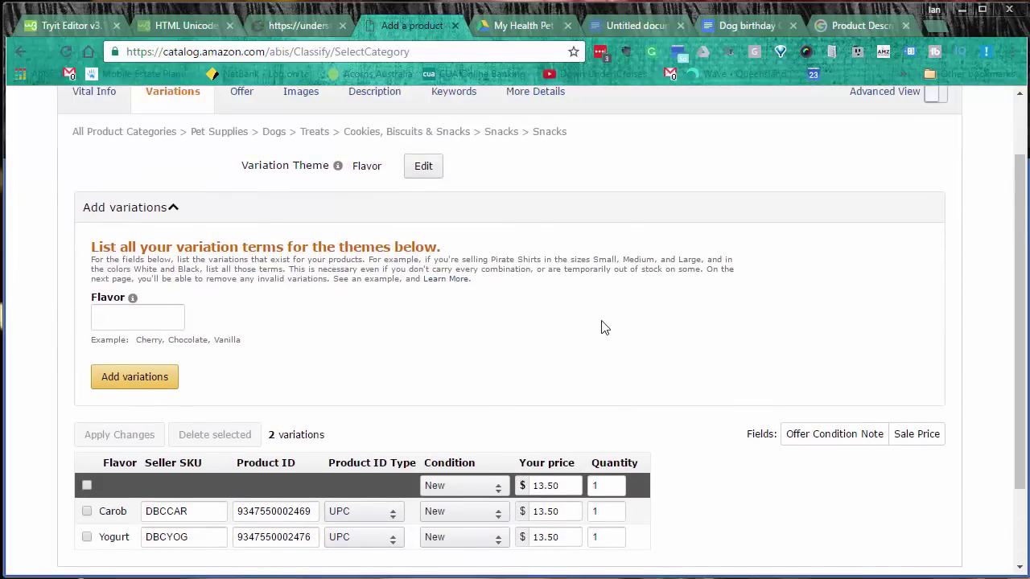
pyautogui.moveTo(299, 174)
pyautogui.scroll(-1, 310, 367)
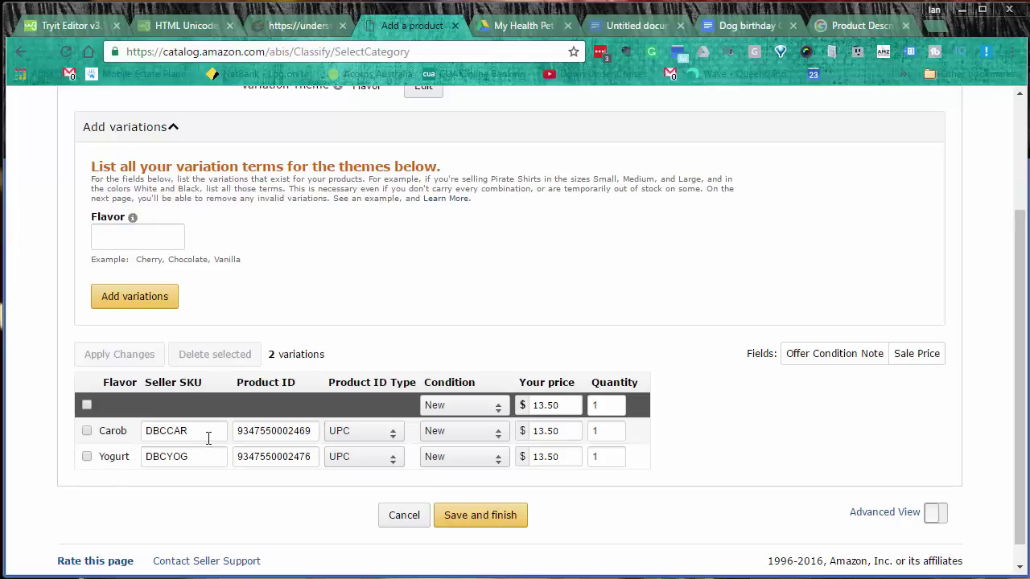
pyautogui.scroll(2, 297, 317)
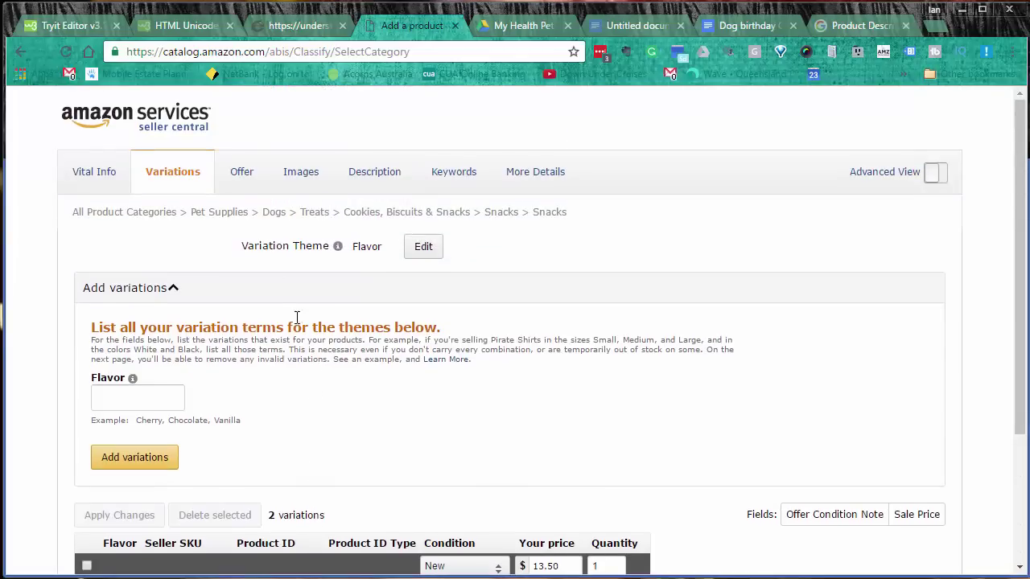
# Step: Select shipping the item yourself as the offer's fulfillment channel, and review the uploaded main and additional product images
pyautogui.click(241, 182)
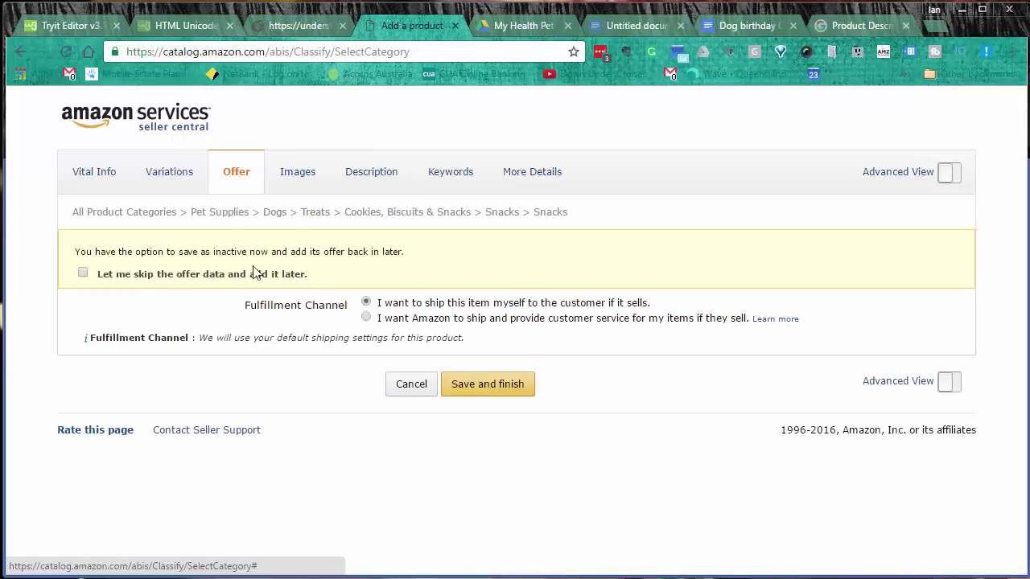
pyautogui.click(367, 302)
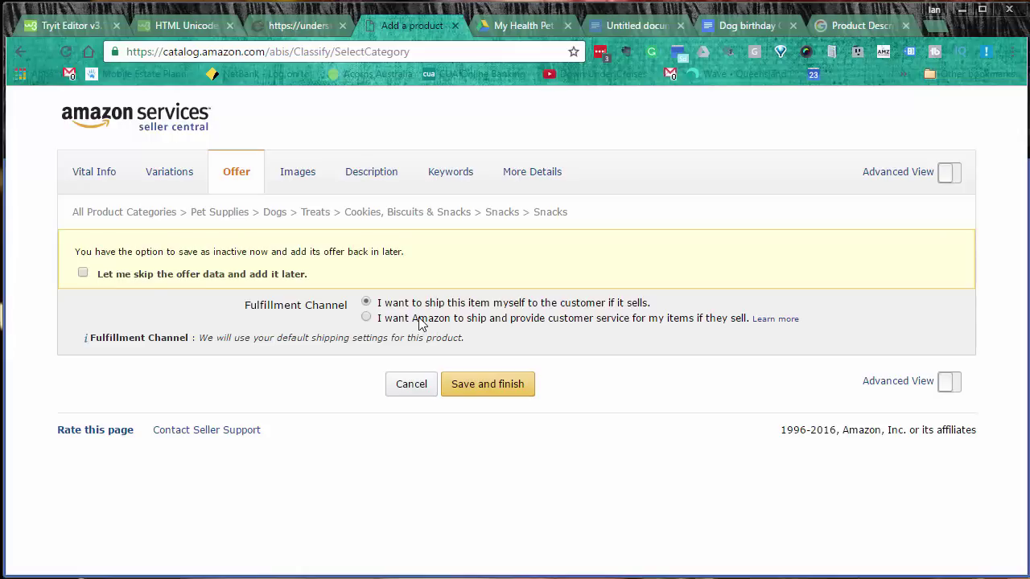
pyautogui.click(302, 179)
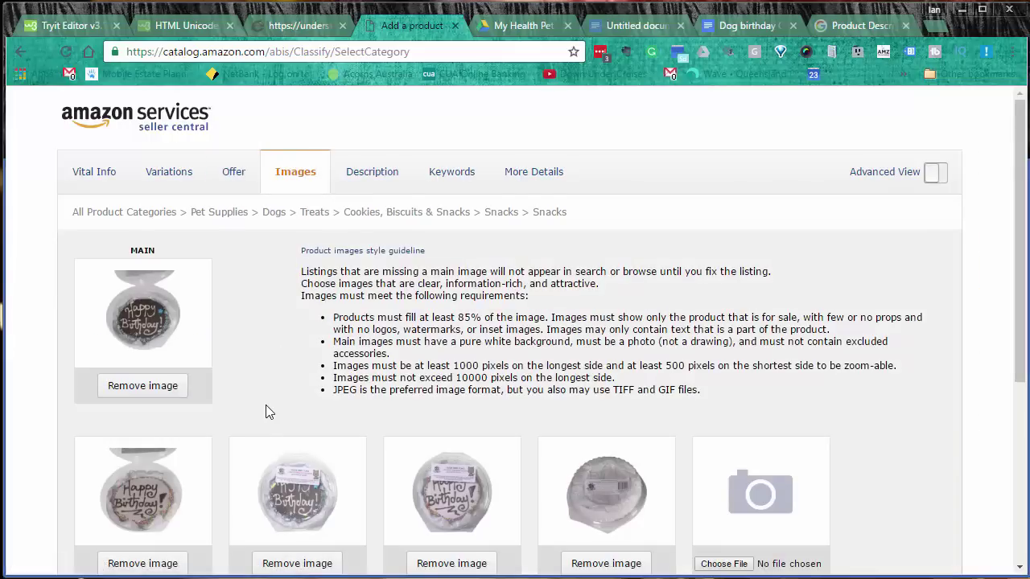
pyautogui.scroll(-1, 265, 405)
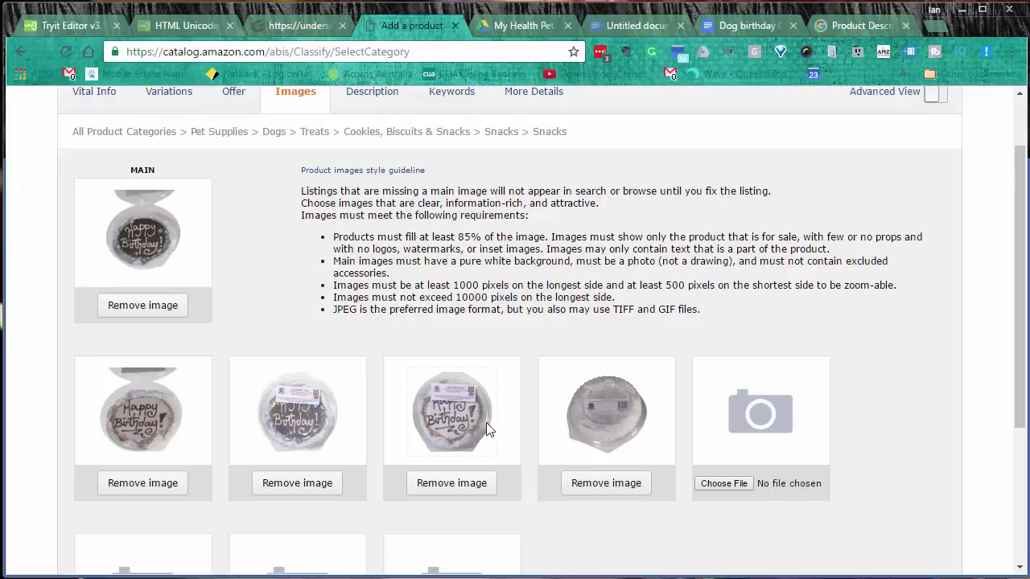
pyautogui.scroll(1, 474, 425)
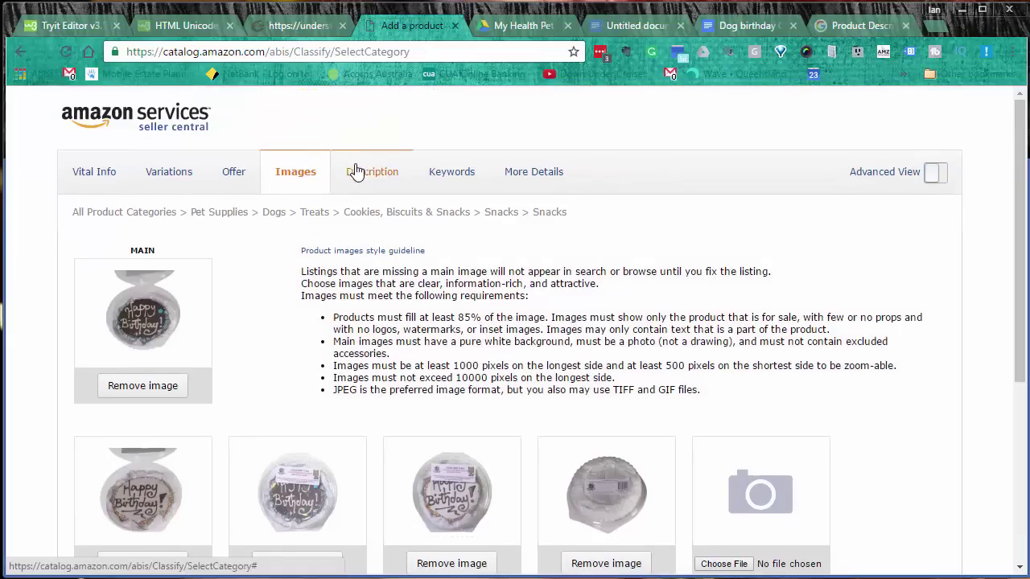
# Step: Review the HTML-formatted key product features and the product description from its beginning
pyautogui.click(354, 171)
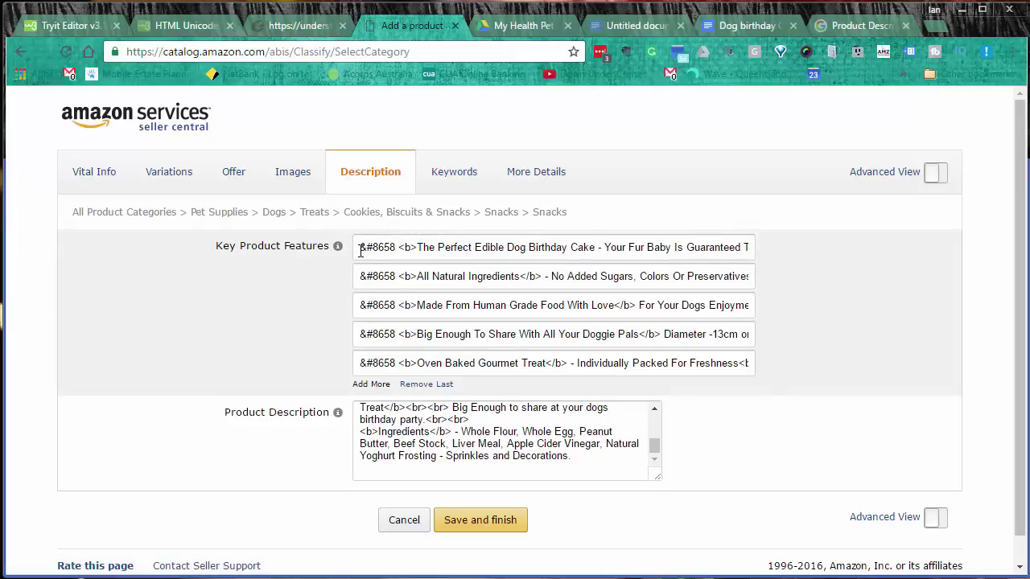
pyautogui.moveTo(357, 247); pyautogui.dragTo(734, 254)
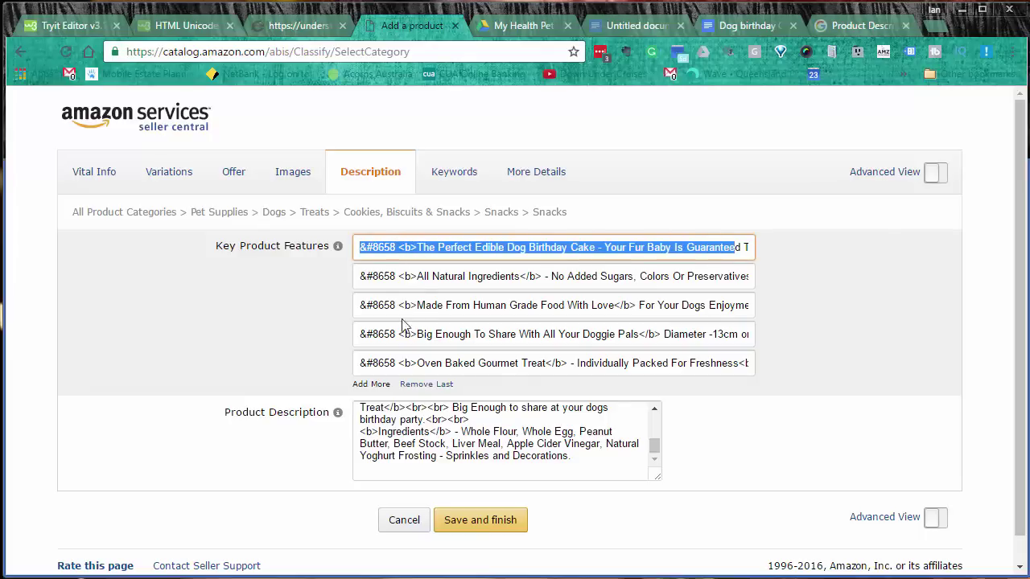
pyautogui.click(389, 442)
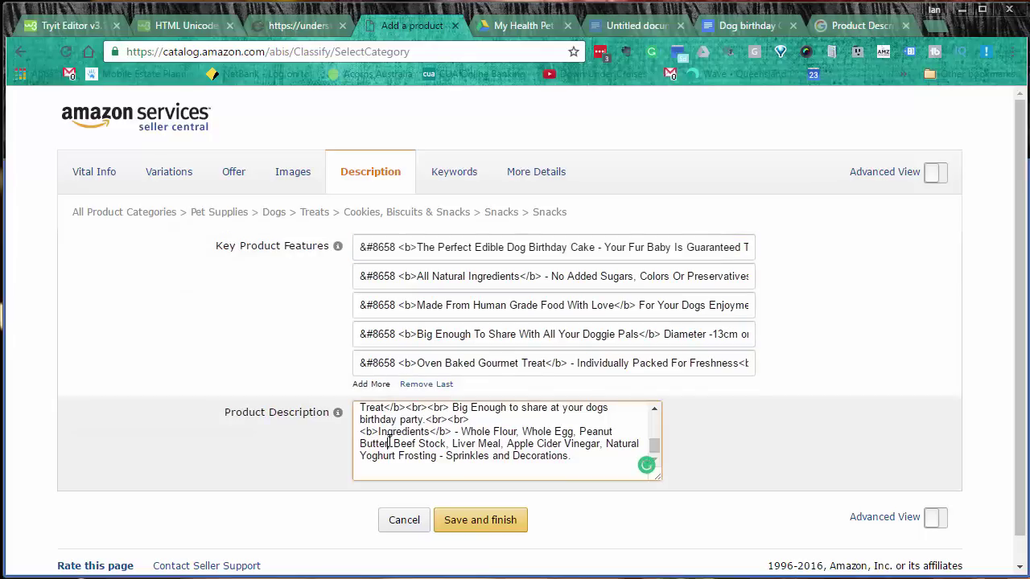
pyautogui.moveTo(654, 453); pyautogui.dragTo(655, 421)
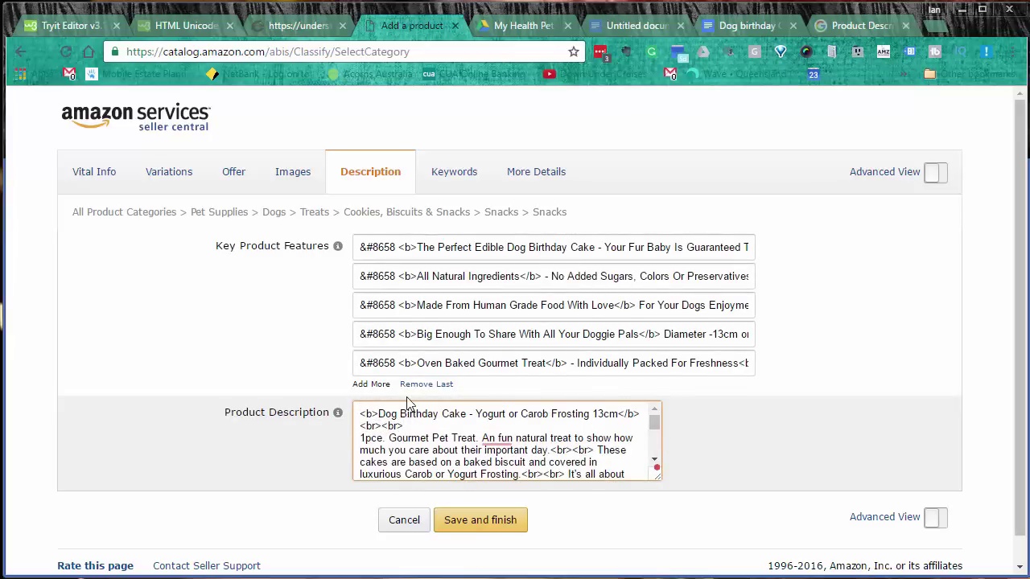
# Step: Move "birthday cake for dogs" out of the first search term into a second one, leaving "dog birthday cakes" in the first
pyautogui.click(451, 174)
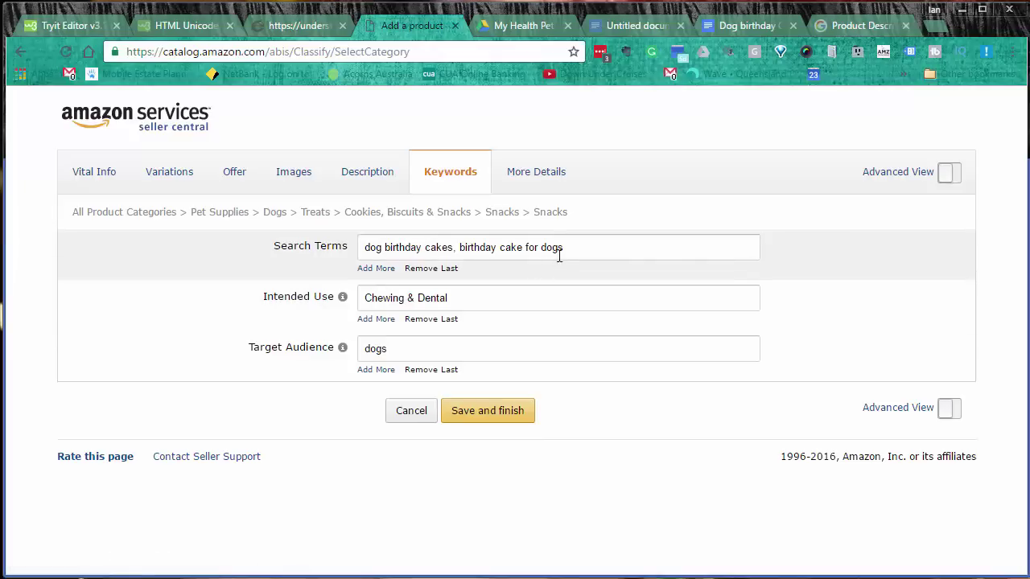
pyautogui.moveTo(566, 248); pyautogui.dragTo(457, 249)
pyautogui.hotkey('ctrl', 'c')
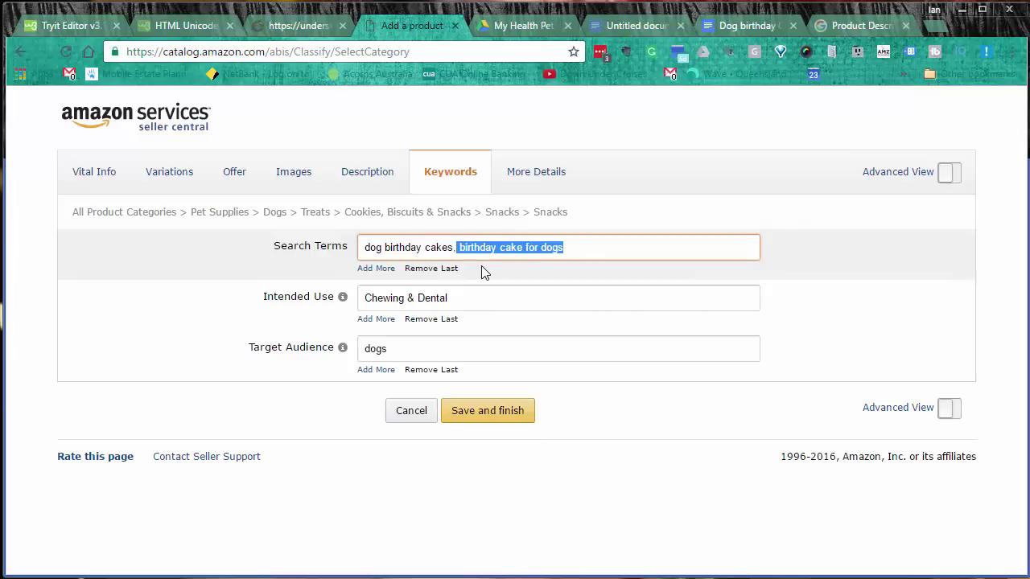
pyautogui.press('BackSpace')
pyautogui.press('BackSpace')
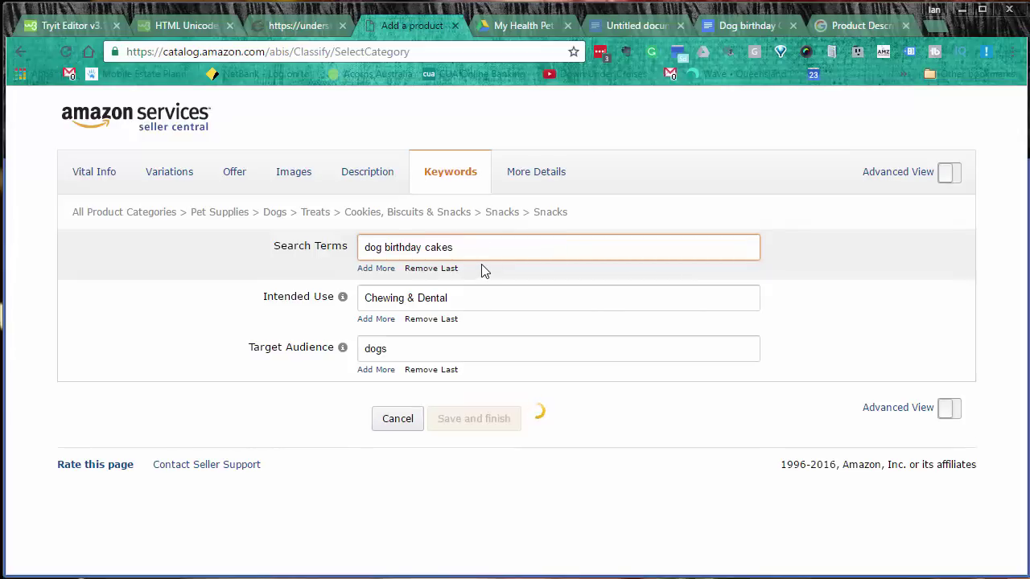
pyautogui.click(376, 269)
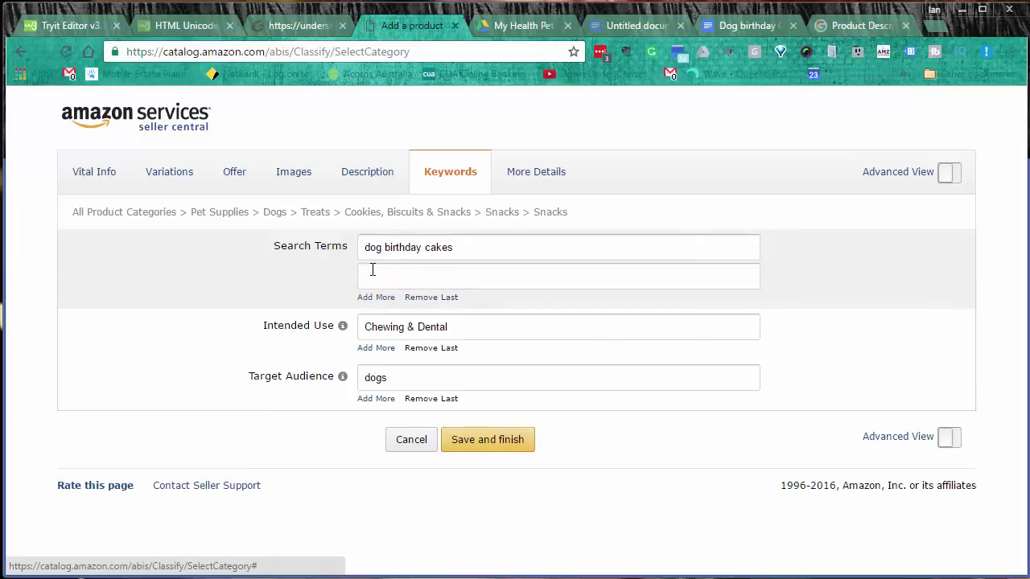
pyautogui.hotkey('ctrl', 'v')
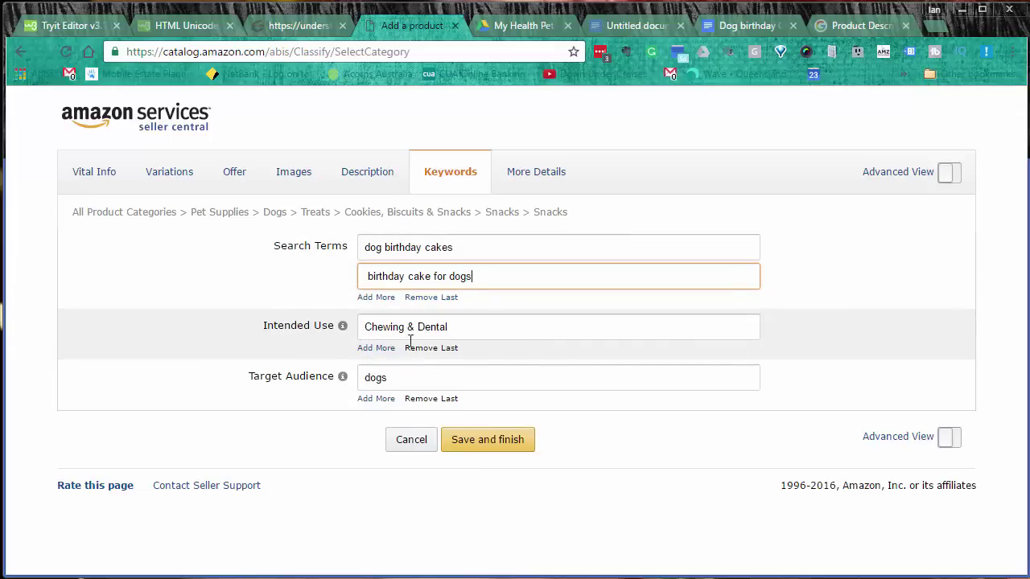
# Step: Add "Growth and Performance" as a second intended use
pyautogui.click(378, 348)
pyautogui.click(384, 358)
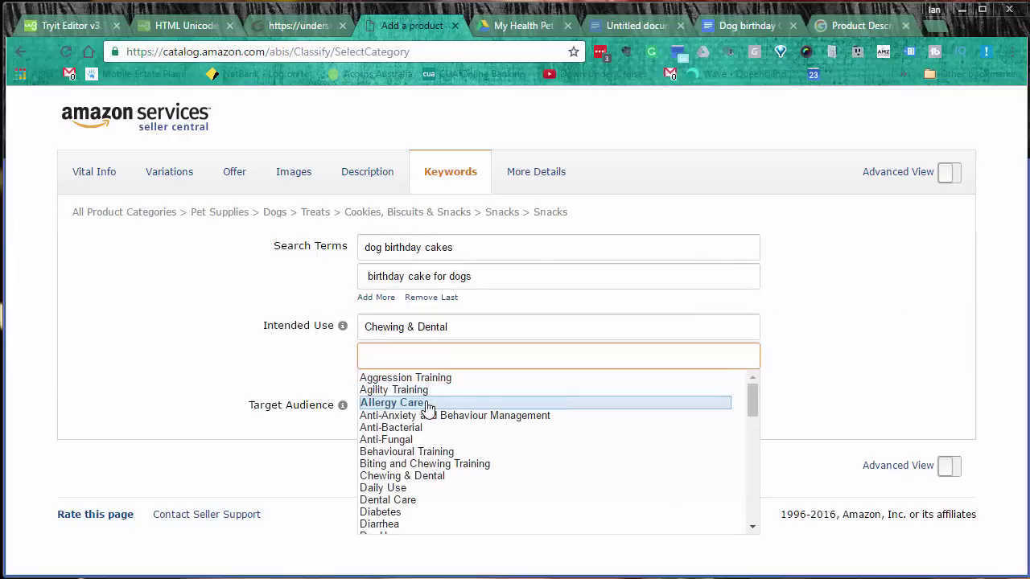
pyautogui.scroll(-1, 457, 448)
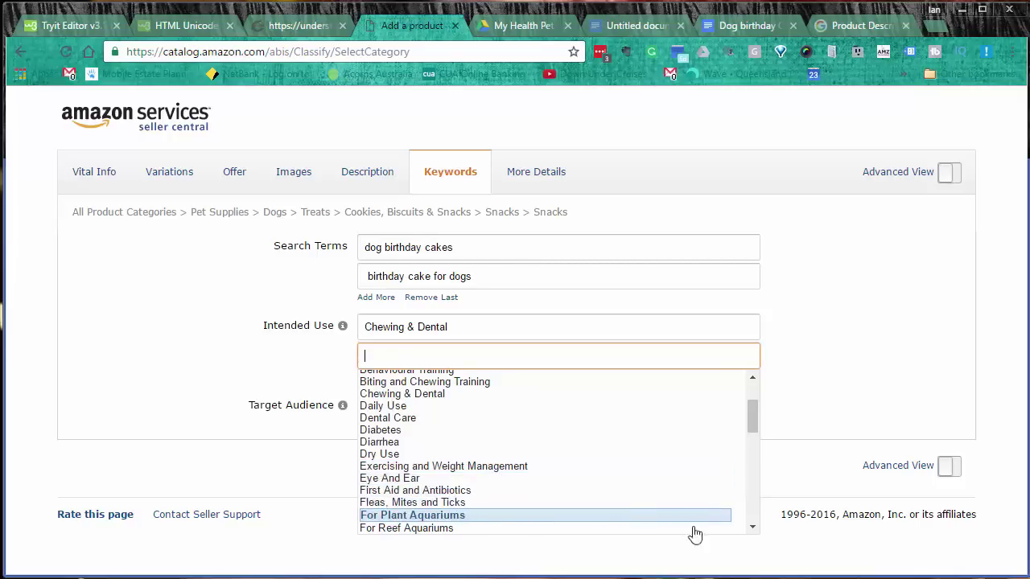
pyautogui.click(753, 528)
pyautogui.moveTo(754, 528); pyautogui.dragTo(754, 527)
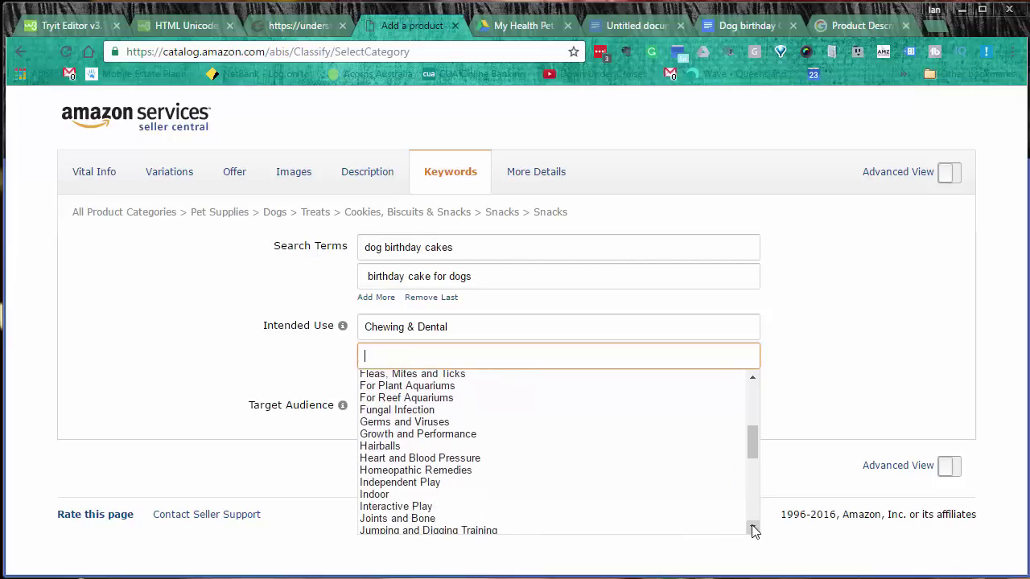
pyautogui.click(483, 439)
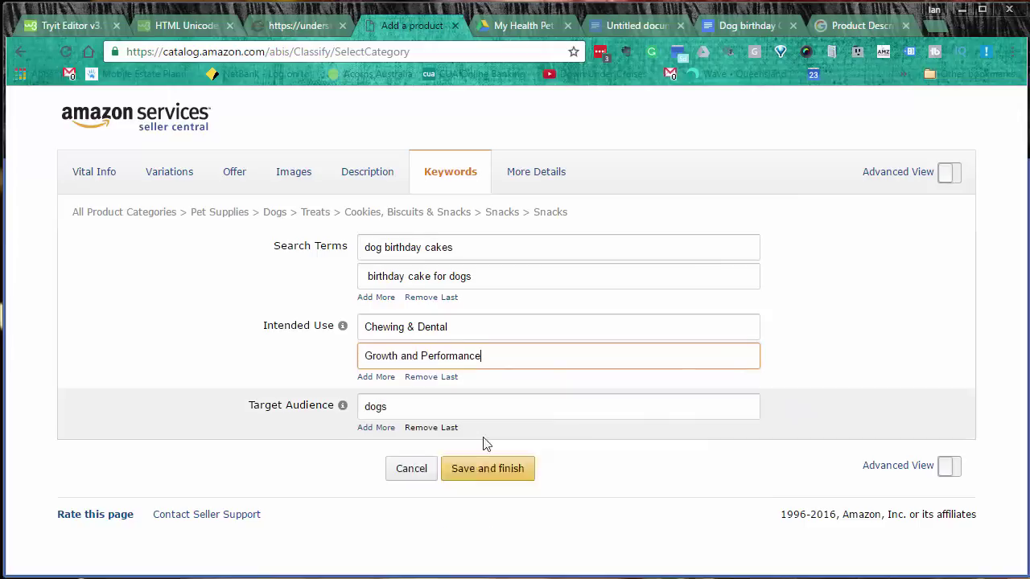
# Step: Review the target audience keyword, the suggested retail price and additional features, and each section of the listing from vital info through more details
pyautogui.click(422, 410)
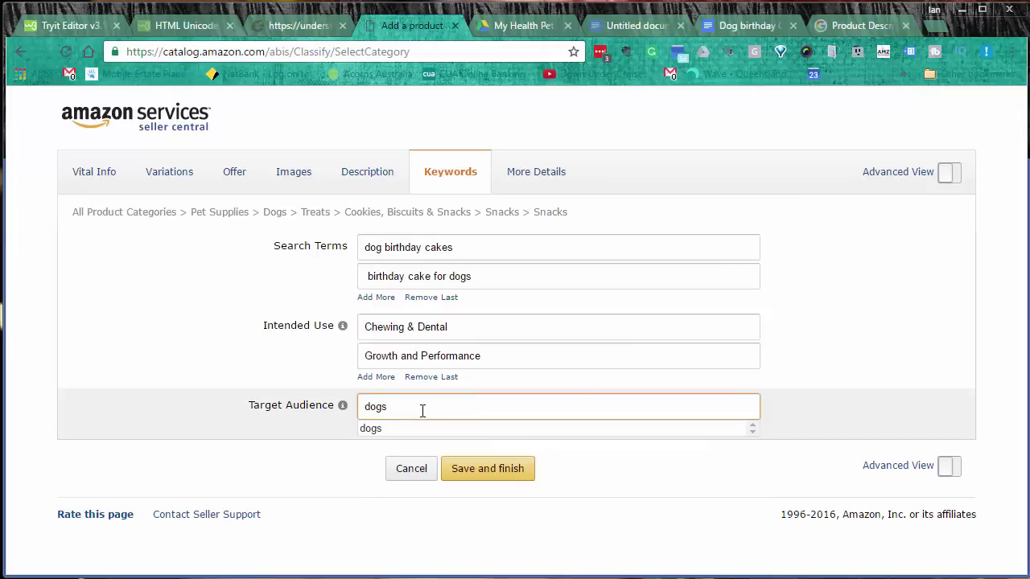
pyautogui.click(529, 175)
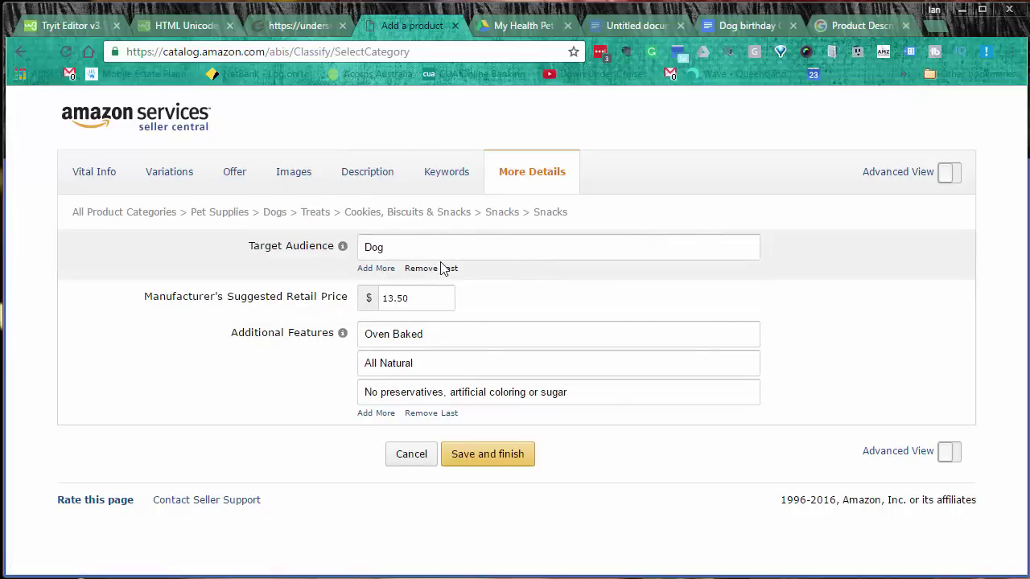
pyautogui.click(85, 173)
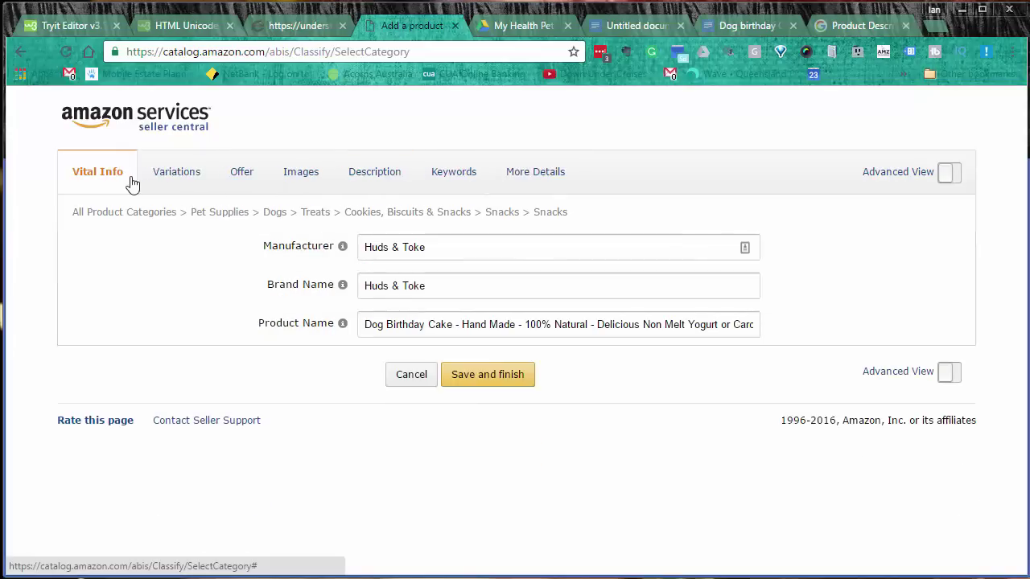
pyautogui.click(179, 179)
pyautogui.click(235, 175)
pyautogui.click(296, 173)
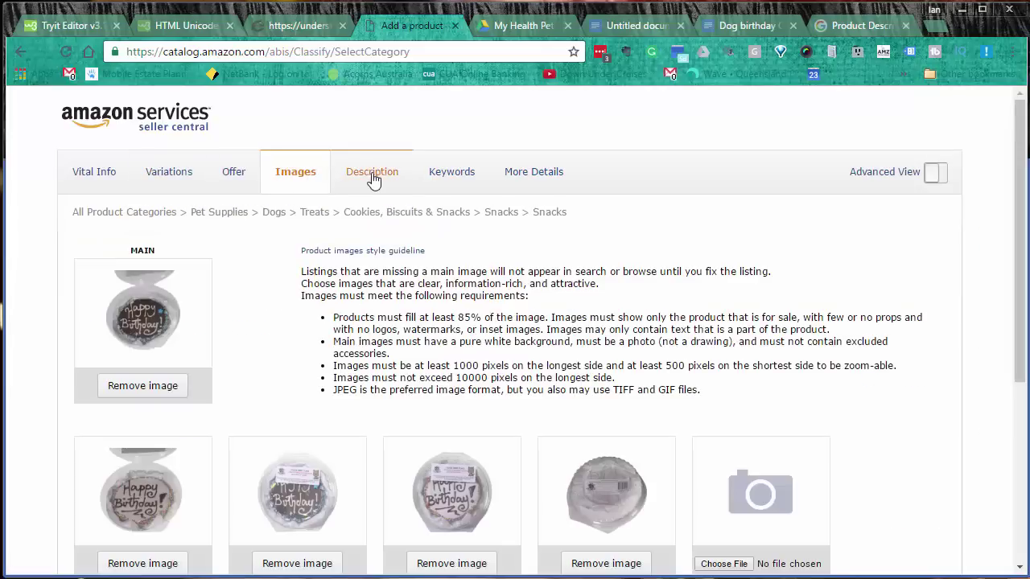
pyautogui.click(373, 177)
pyautogui.click(460, 177)
pyautogui.click(533, 177)
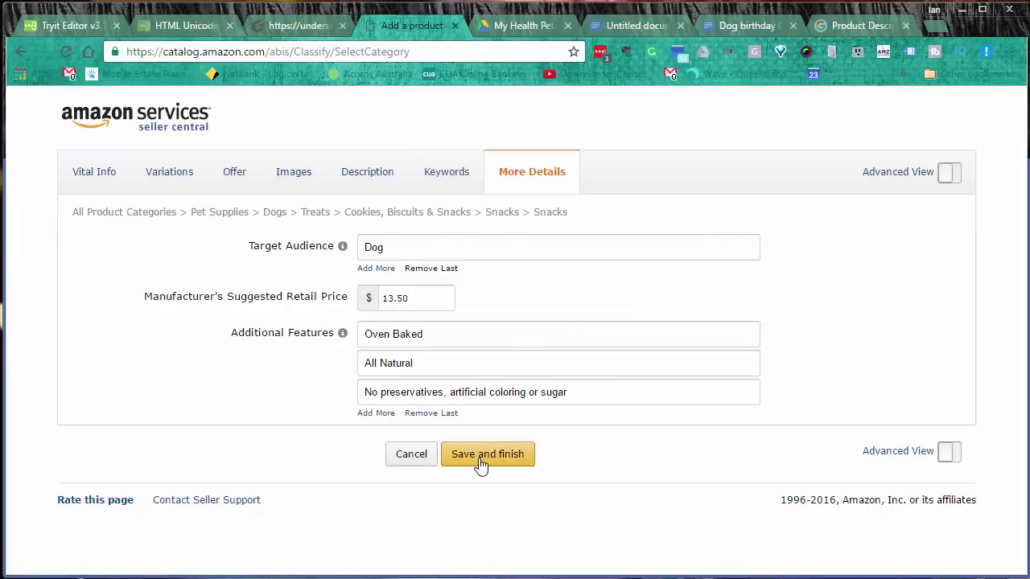
# Step: Recheck every section of the dog birthday cake listing once more, and save and finish the listing
pyautogui.click(85, 178)
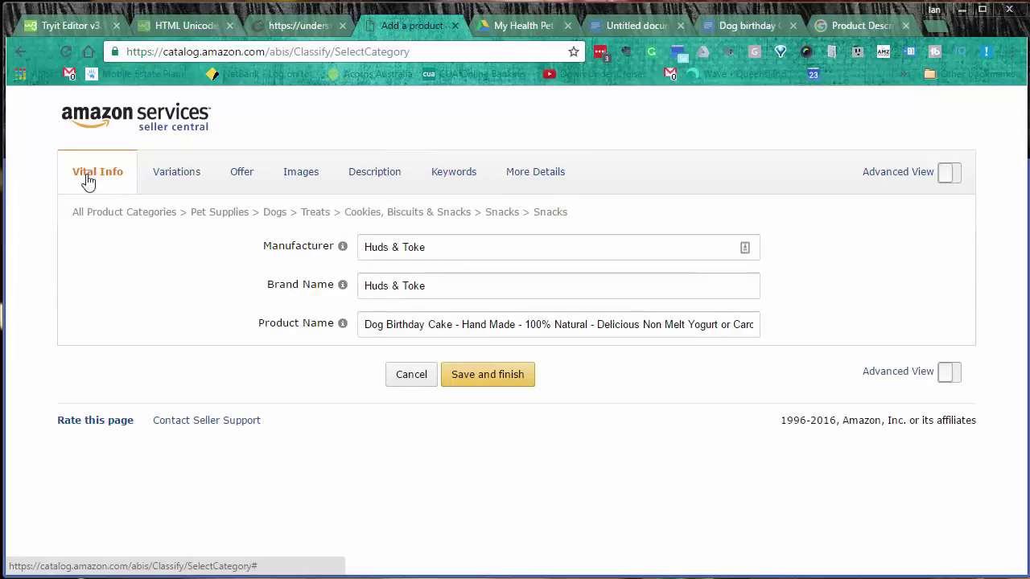
pyautogui.click(159, 173)
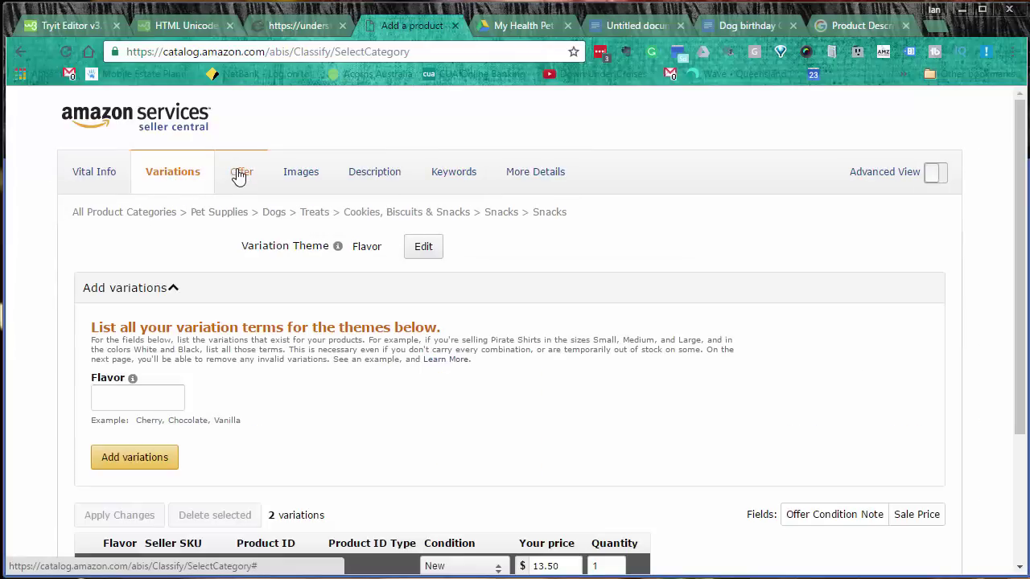
pyautogui.click(239, 177)
pyautogui.click(293, 177)
pyautogui.click(374, 182)
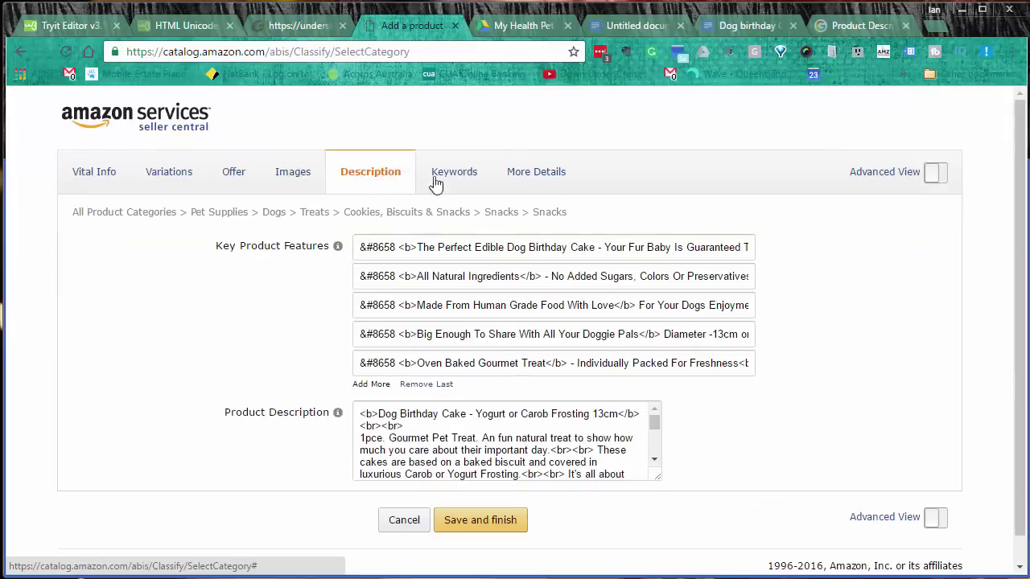
pyautogui.click(464, 178)
pyautogui.click(532, 177)
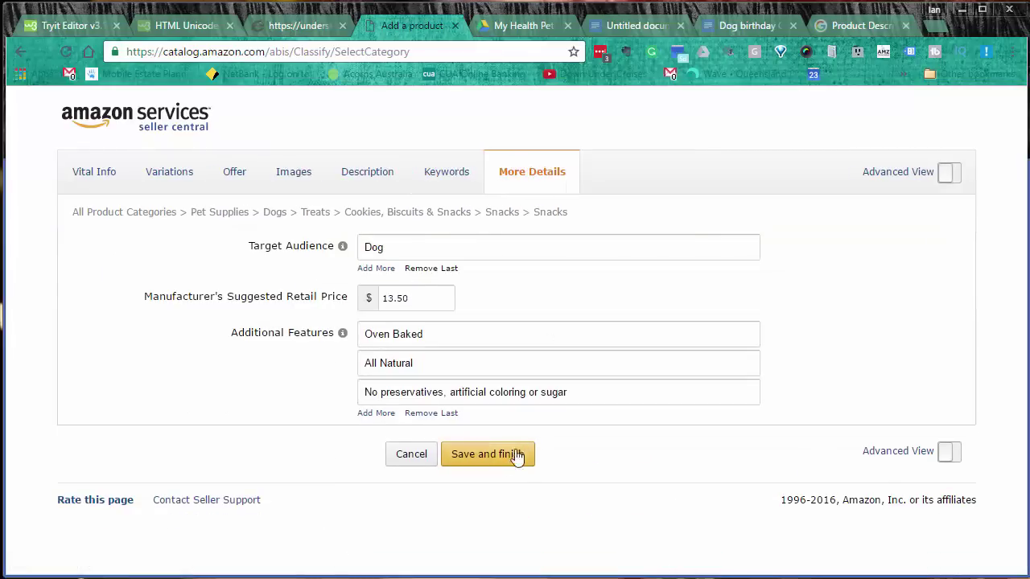
pyautogui.click(508, 459)
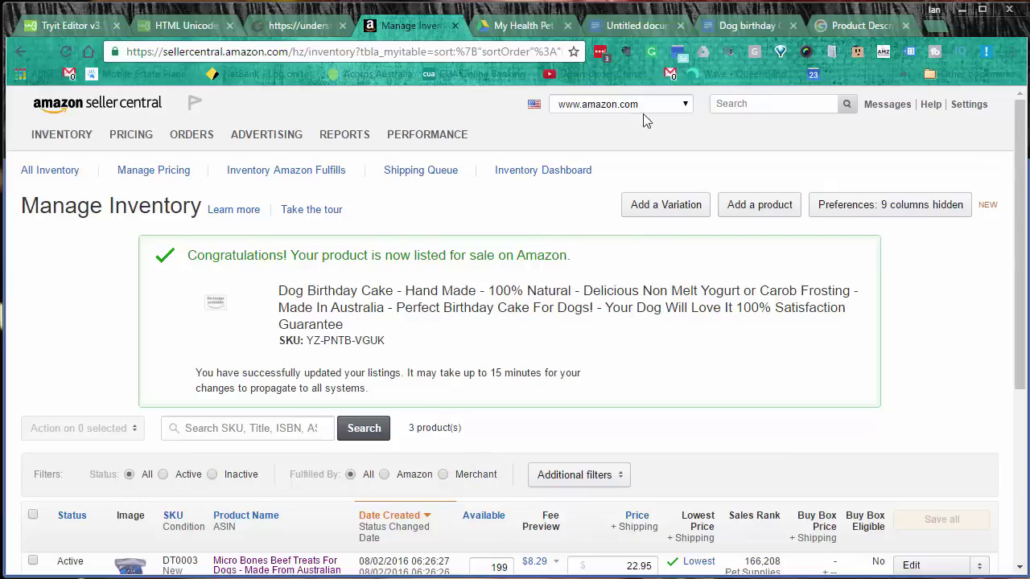
# Step: Review the W3Schools HTML editor preview of the description, the UTF-8 arrows reference table, and the UnderstandingE article on Amazon HTML descriptions
pyautogui.click(62, 25)
pyautogui.click(239, 448)
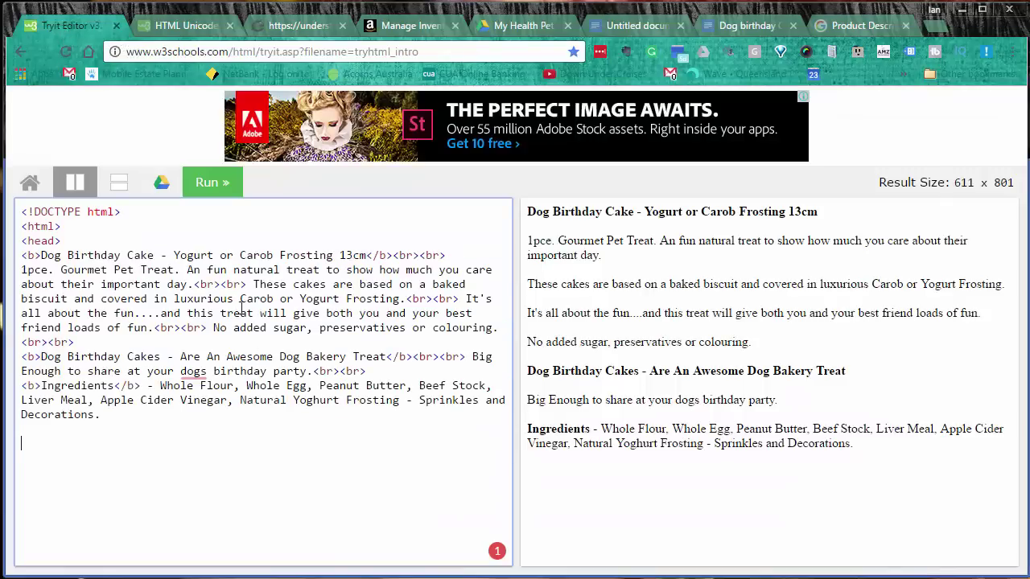
pyautogui.click(171, 27)
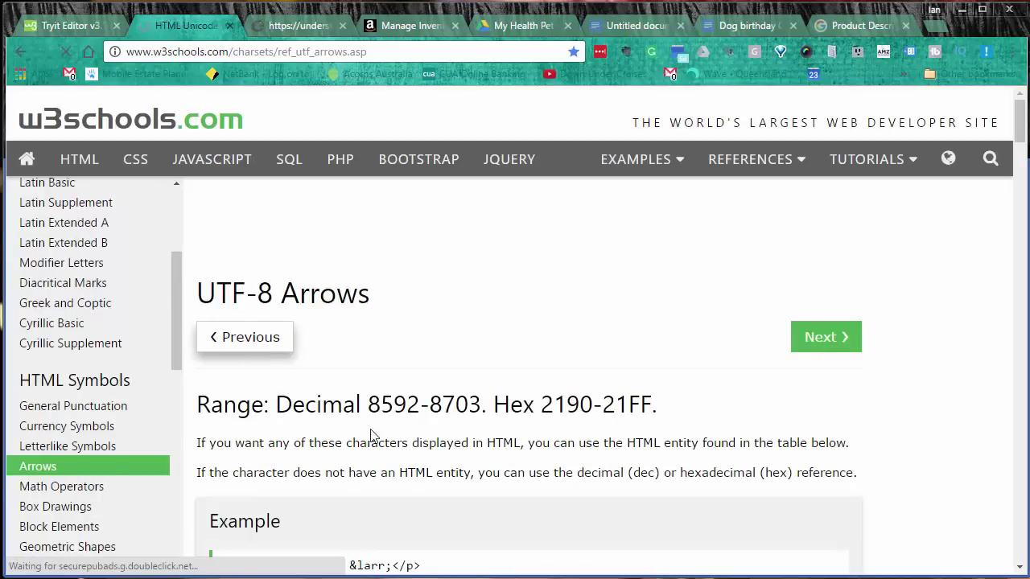
pyautogui.scroll(-3, 389, 456)
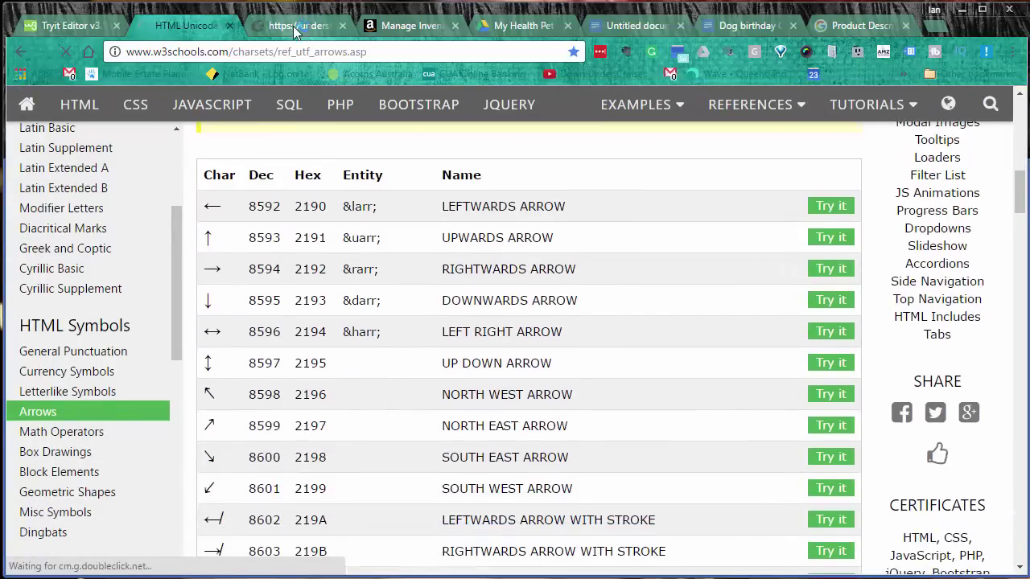
pyautogui.click(287, 28)
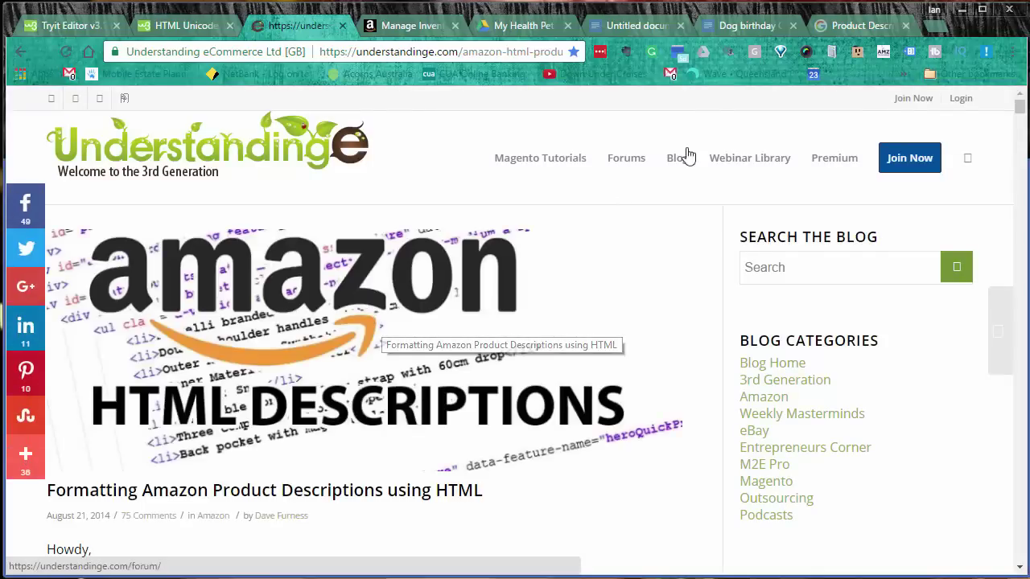
# Step: Reload the suspended "Dog birthday Cake" document in Google Docs and examine its plain listing text and HTML-formatted product features
pyautogui.click(733, 25)
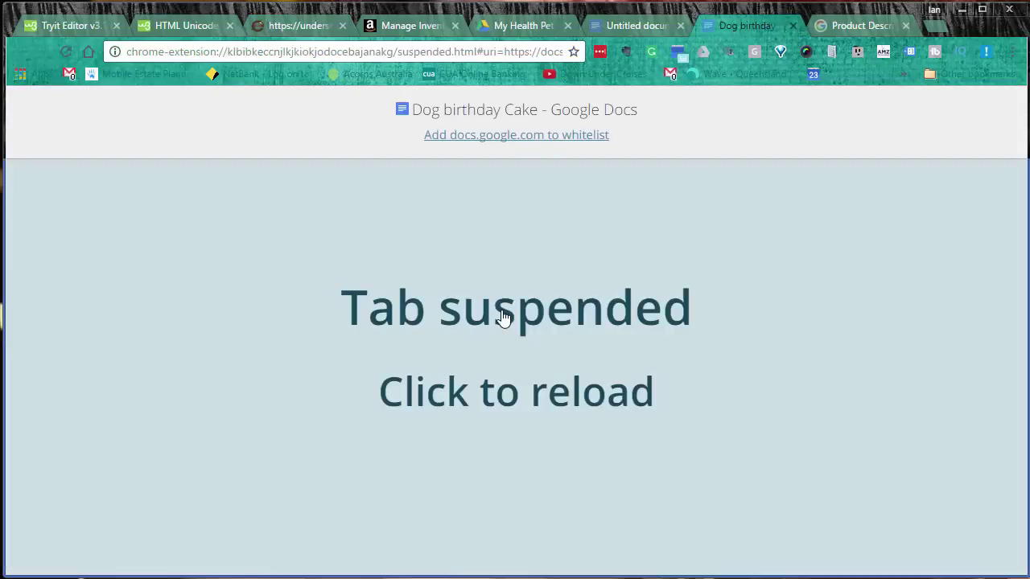
pyautogui.click(487, 281)
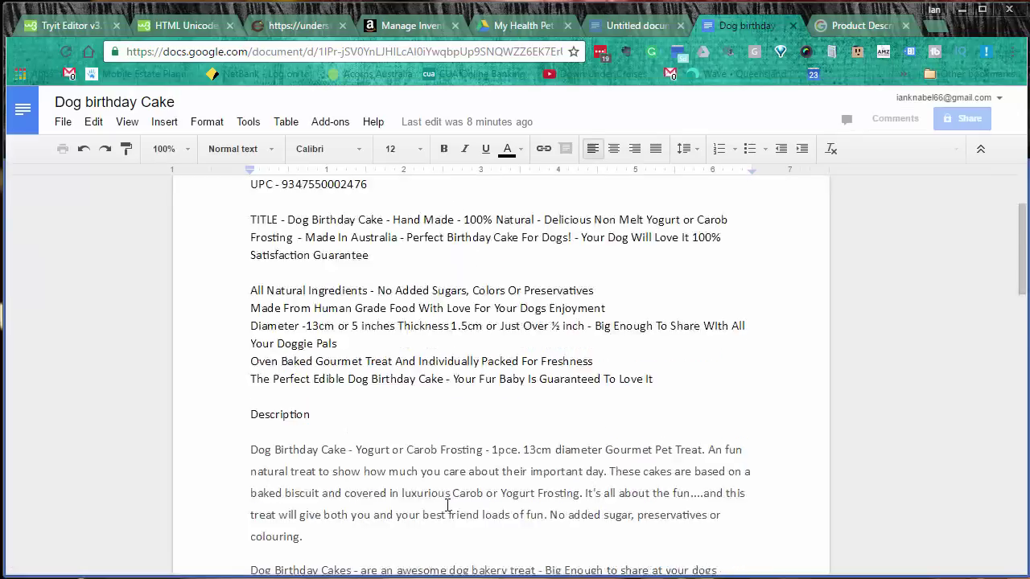
pyautogui.scroll(-5, 447, 505)
pyautogui.scroll(-6, 447, 505)
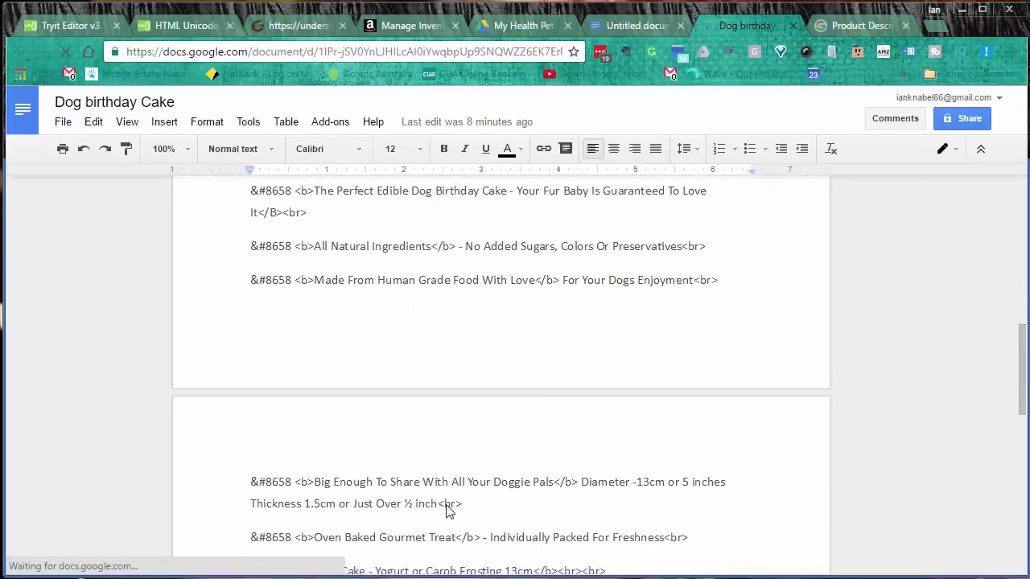